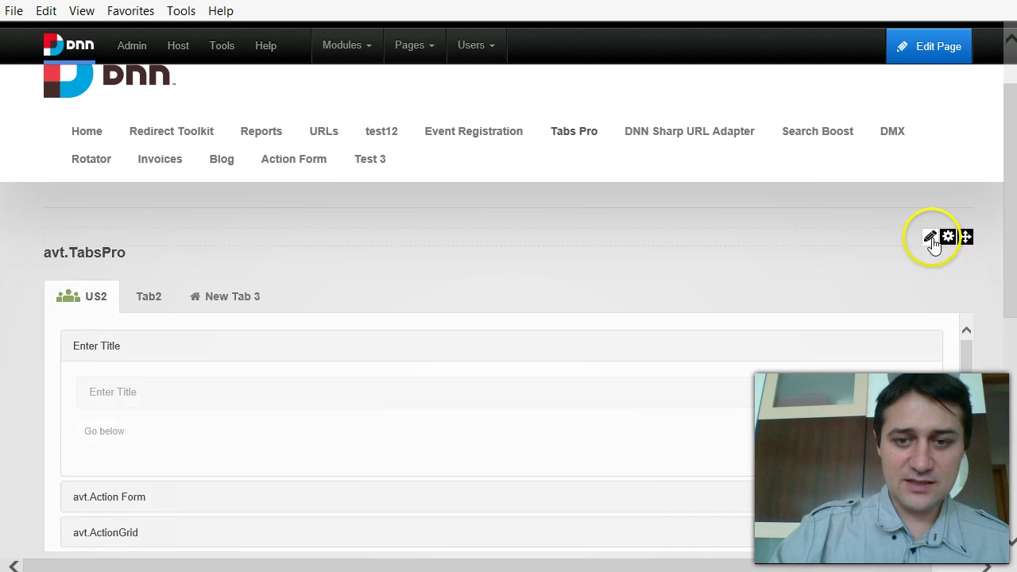
# Step: Open tab management for the avt.TabsPro module and review the list of tab items
pyautogui.moveTo(930, 237)
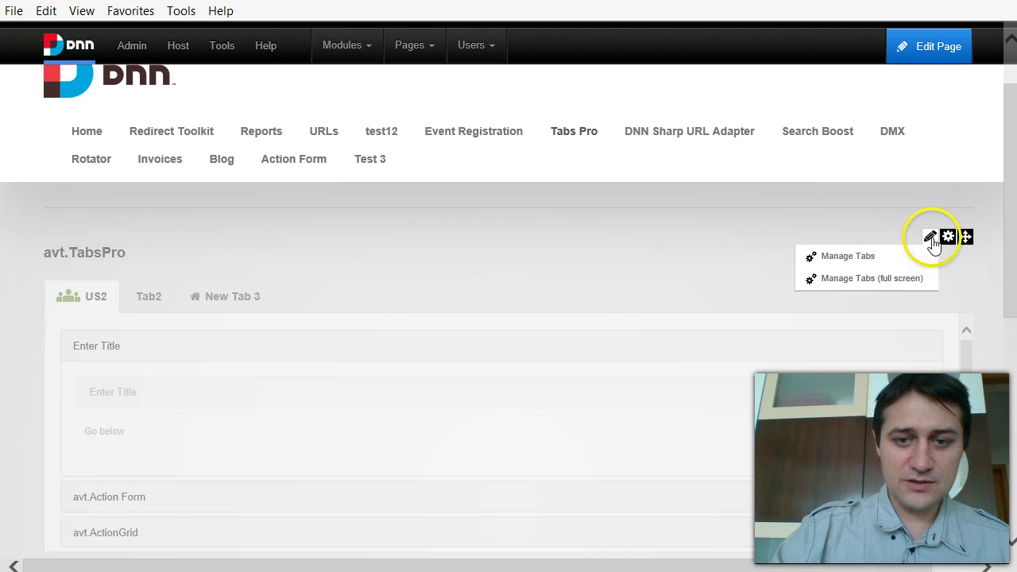
pyautogui.click(887, 258)
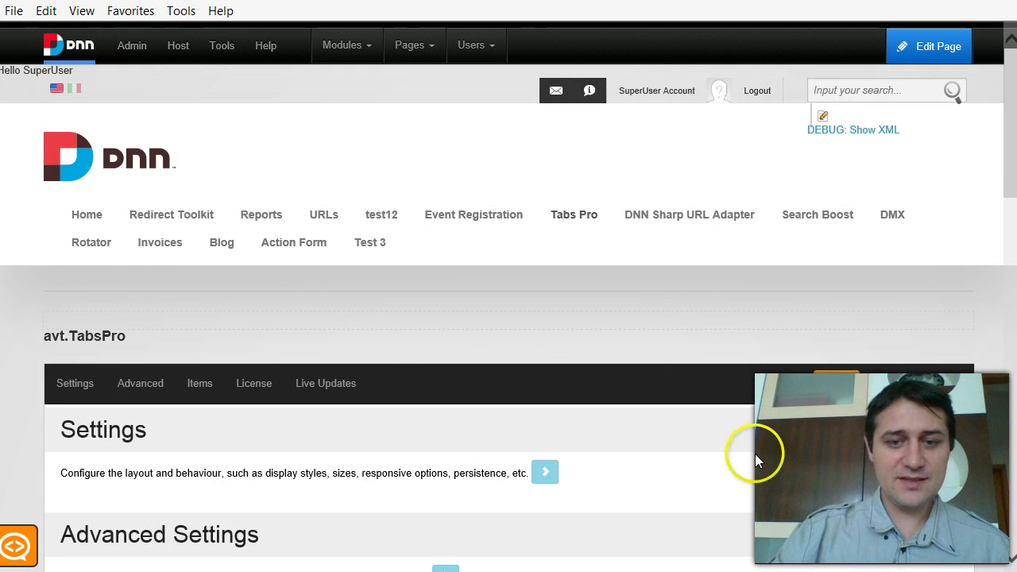
pyautogui.scroll(-2, 755, 459)
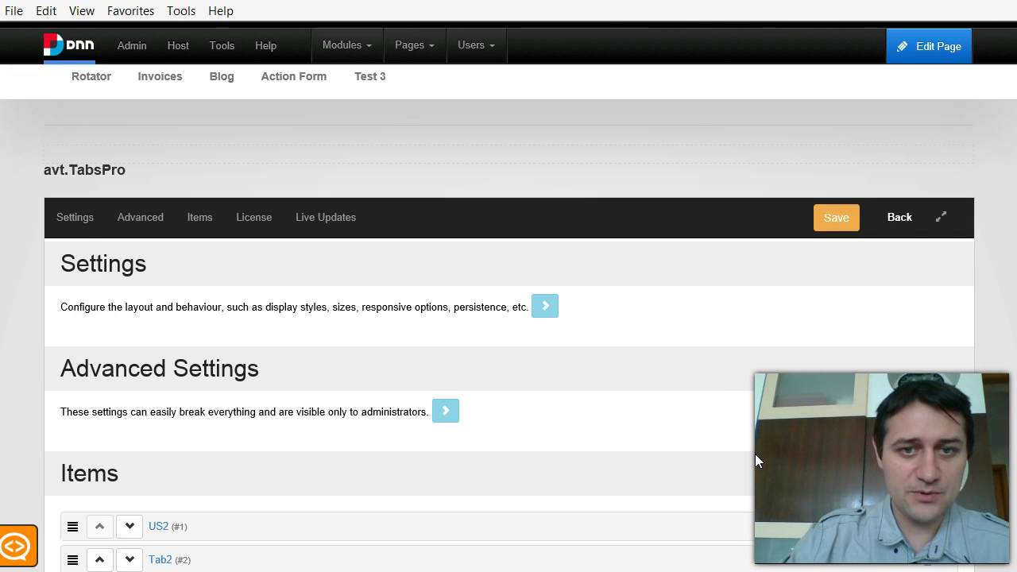
pyautogui.scroll(-1, 613, 347)
pyautogui.scroll(-2, 557, 342)
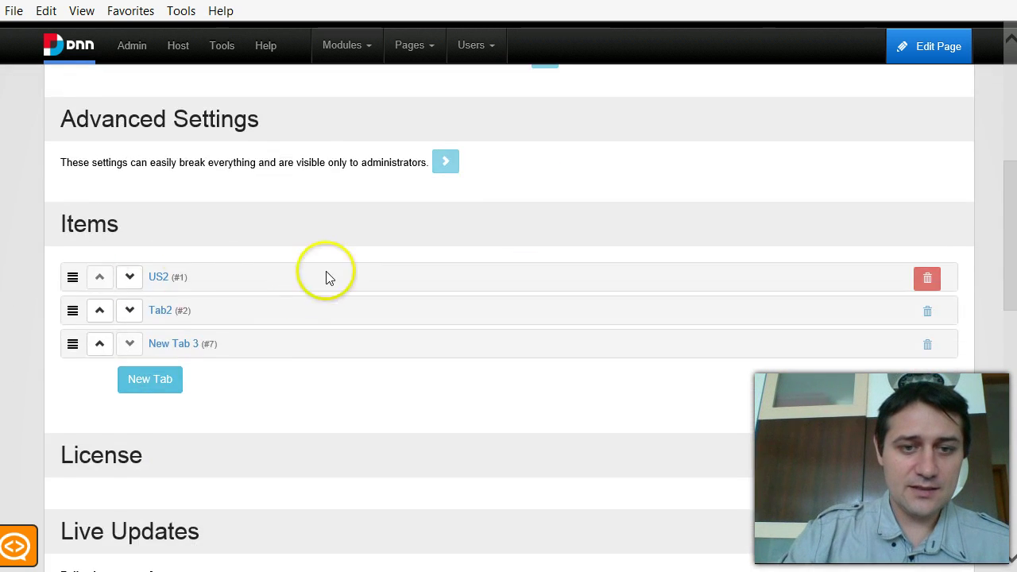
# Step: Expand the Advanced Settings section to view its options and collapse it again
pyautogui.scroll(2, 447, 295)
pyautogui.click(455, 330)
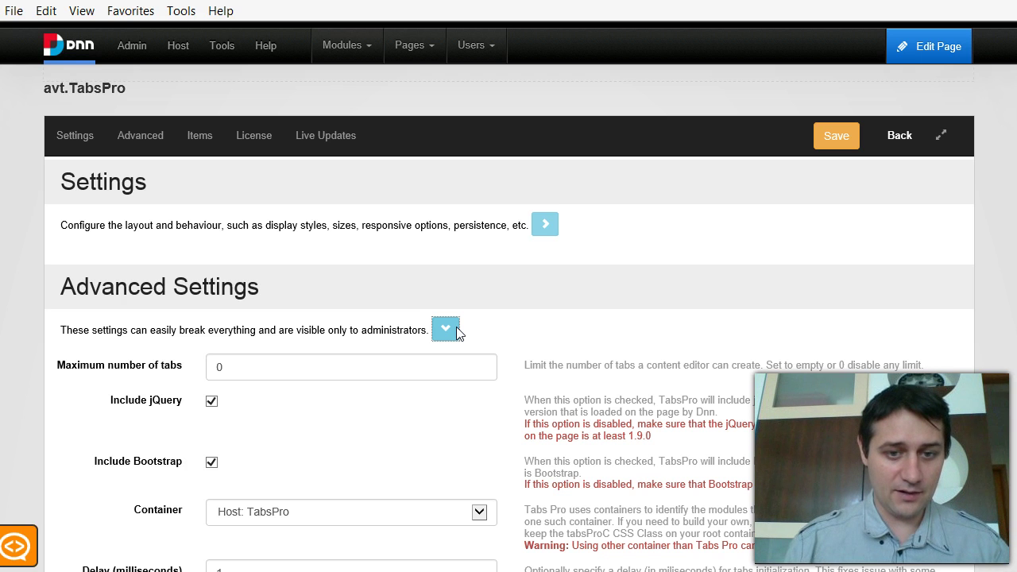
pyautogui.click(445, 329)
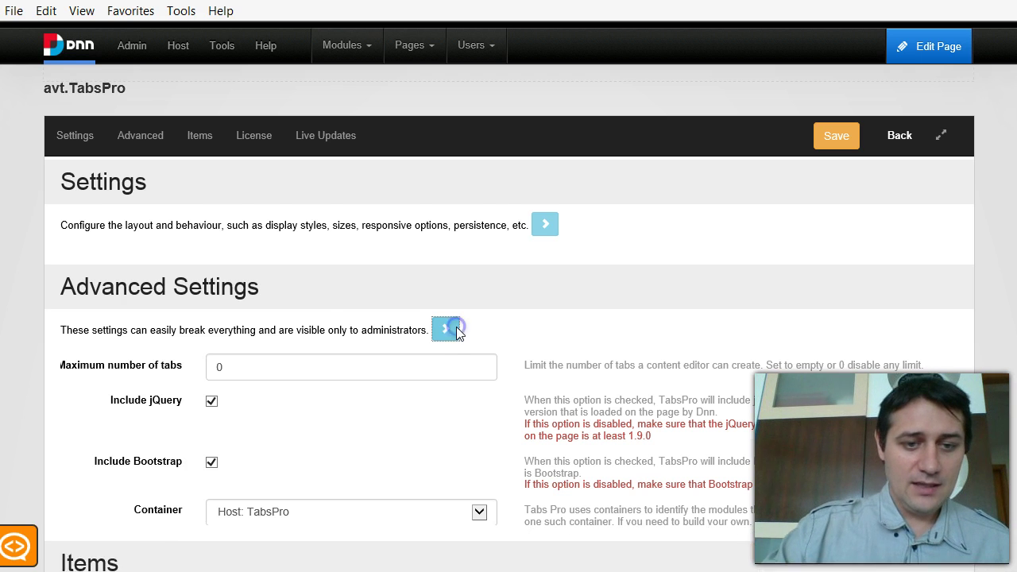
pyautogui.scroll(-3, 413, 331)
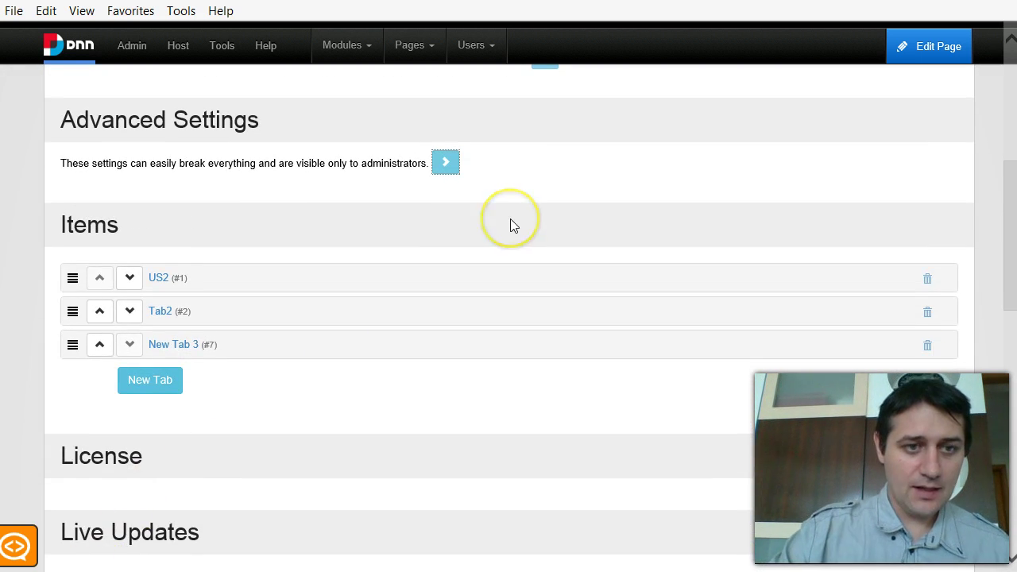
pyautogui.scroll(3, 513, 225)
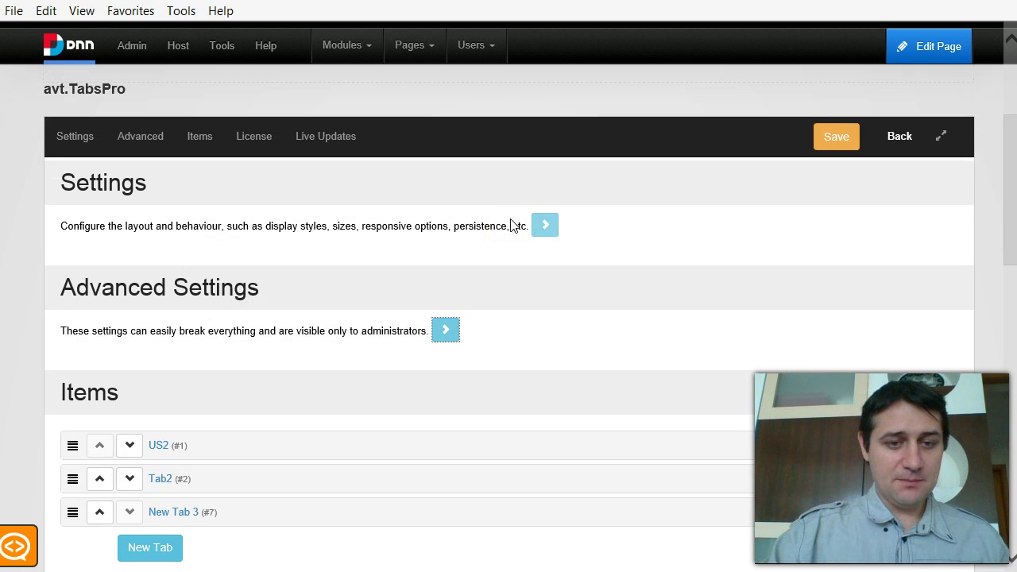
# Step: Expand the general Settings section and switch the Widget Provider to jQuery UI
pyautogui.click(546, 229)
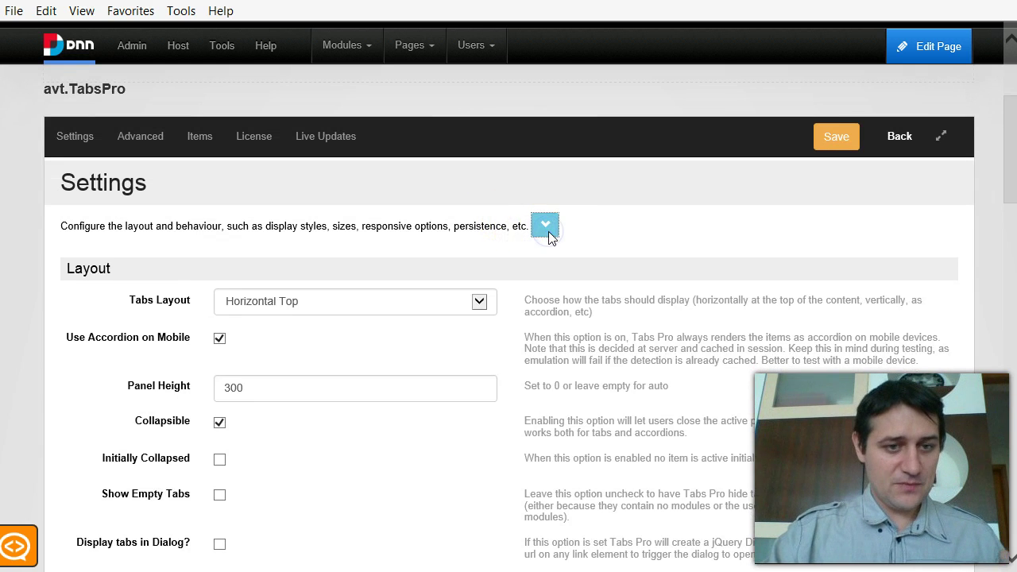
pyautogui.scroll(-6, 469, 279)
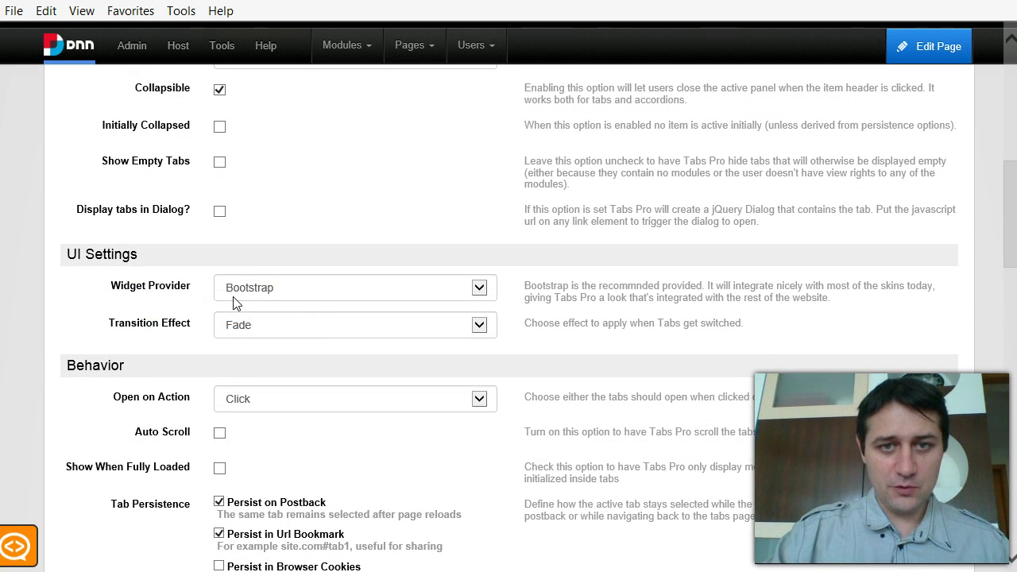
pyautogui.click(267, 296)
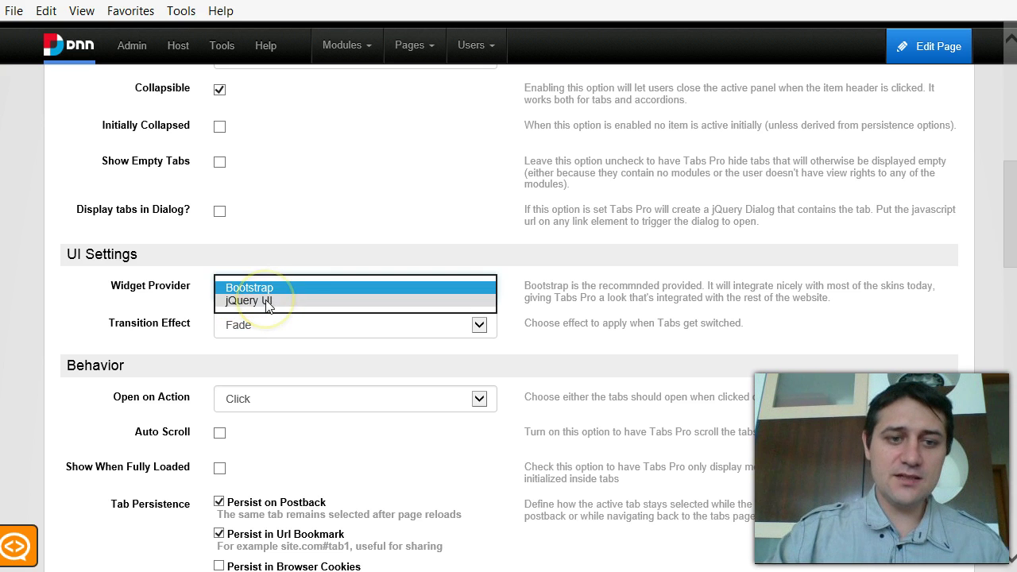
pyautogui.click(268, 302)
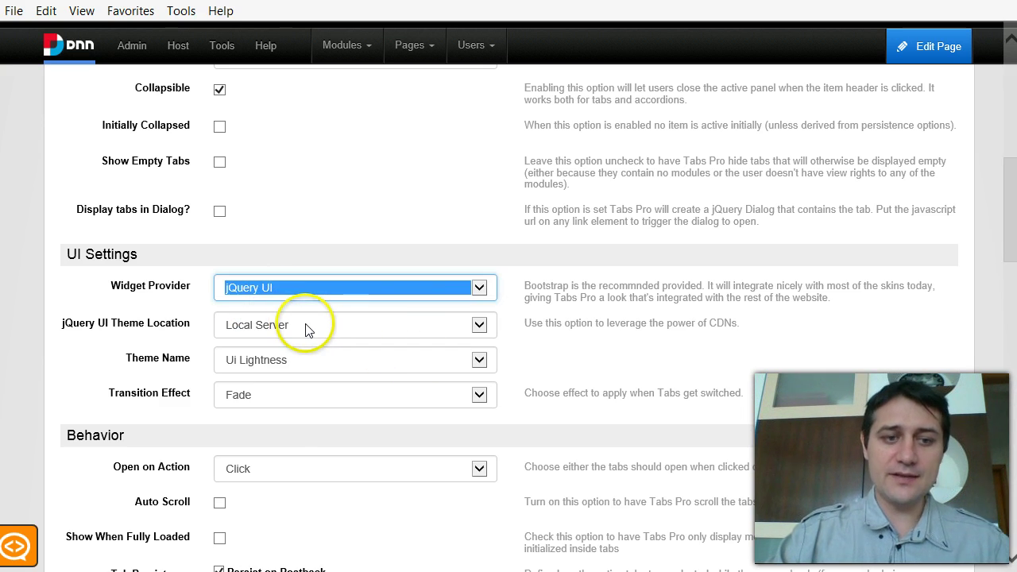
pyautogui.scroll(-5, 360, 389)
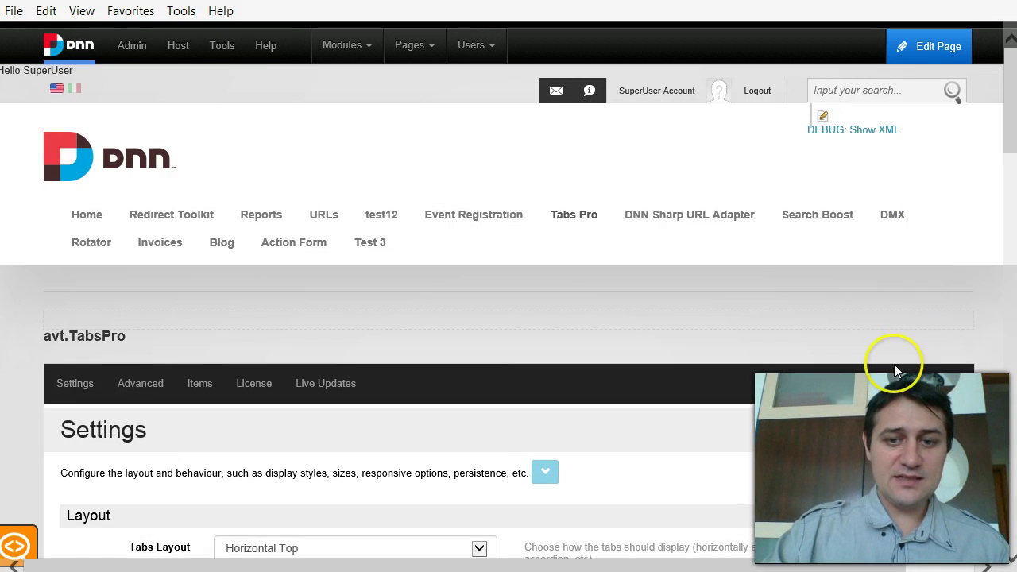
pyautogui.click(894, 382)
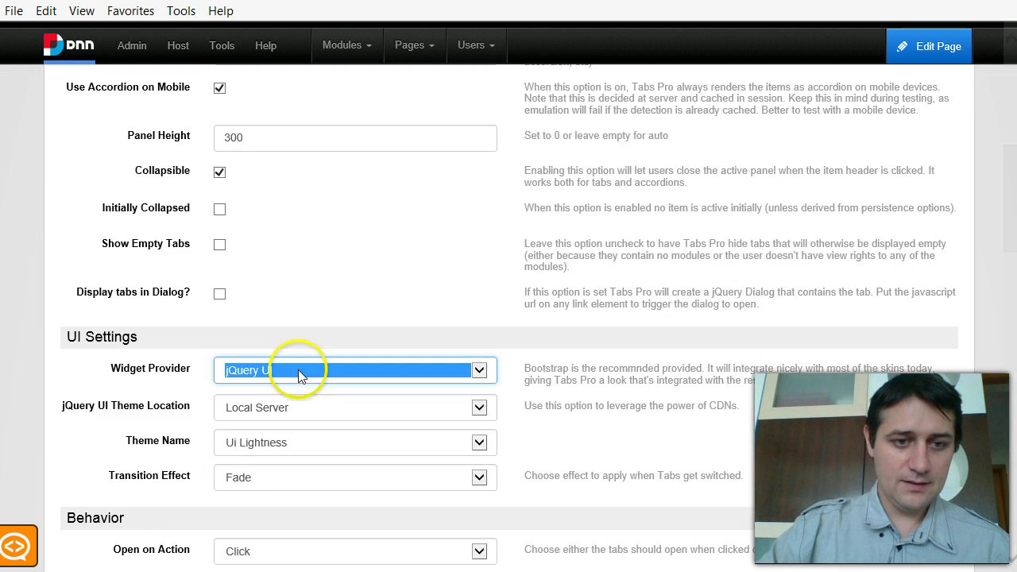
# Step: Save the Tabs Layout as Vertical Left and view the New Tab 3 and US2 tabs on the page
pyautogui.press('Up')
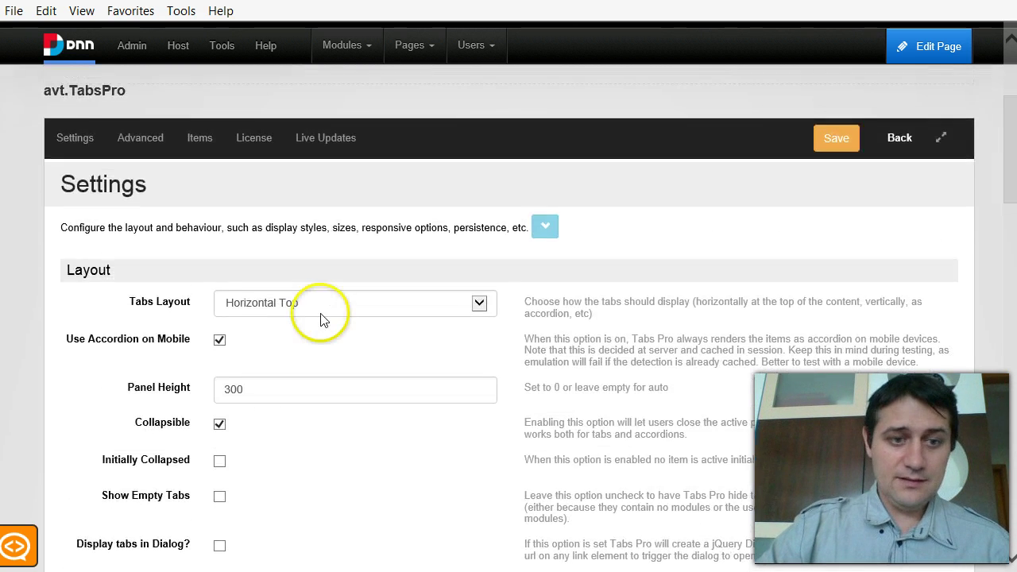
pyautogui.click(333, 304)
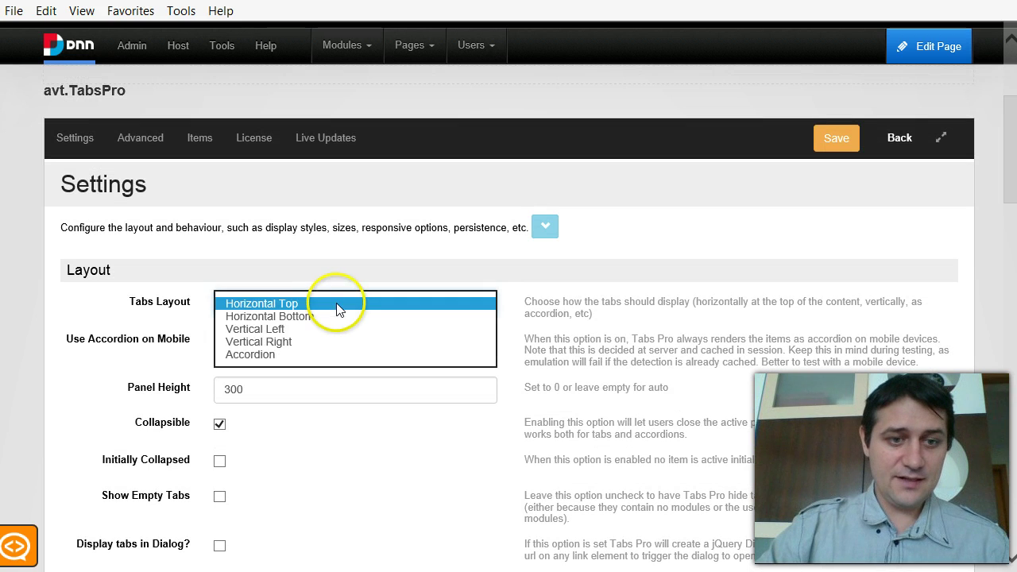
pyautogui.click(301, 332)
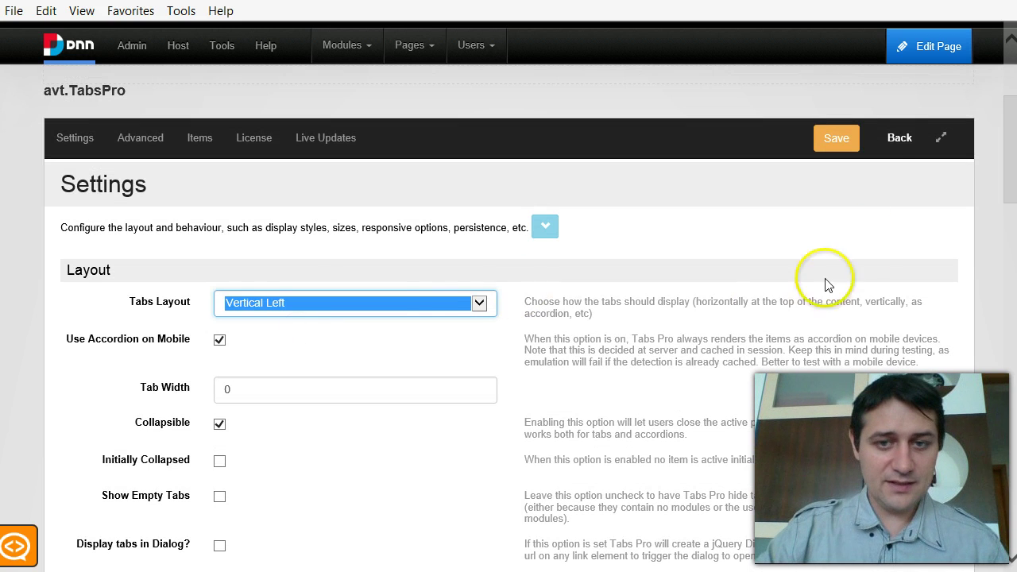
pyautogui.click(841, 138)
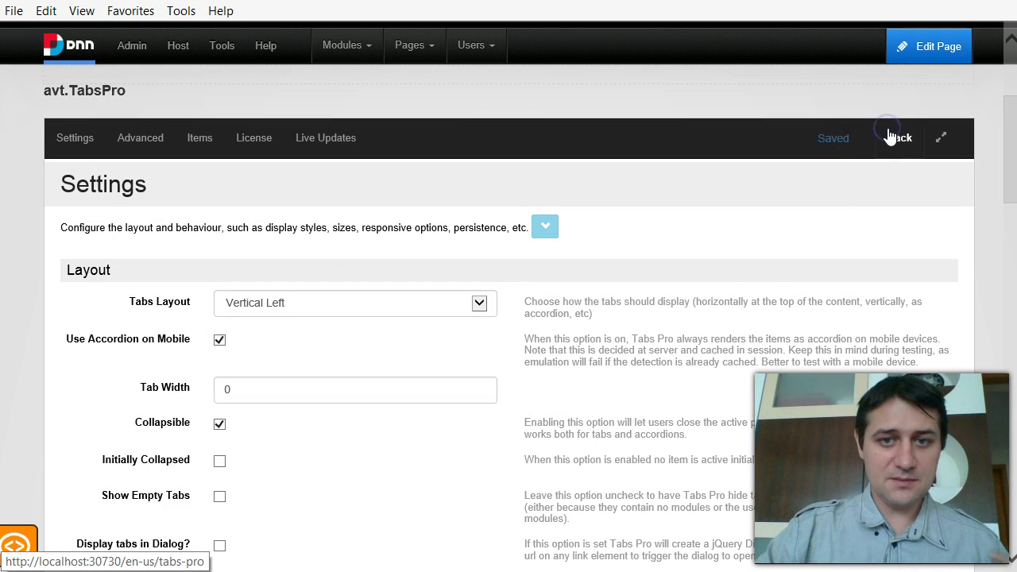
pyautogui.click(891, 138)
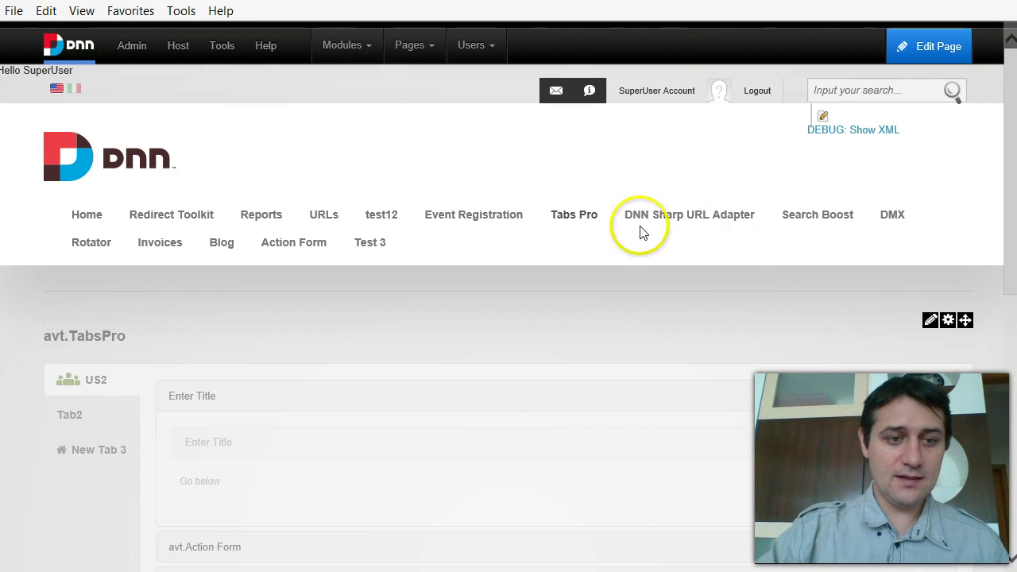
pyautogui.click(101, 450)
pyautogui.click(72, 381)
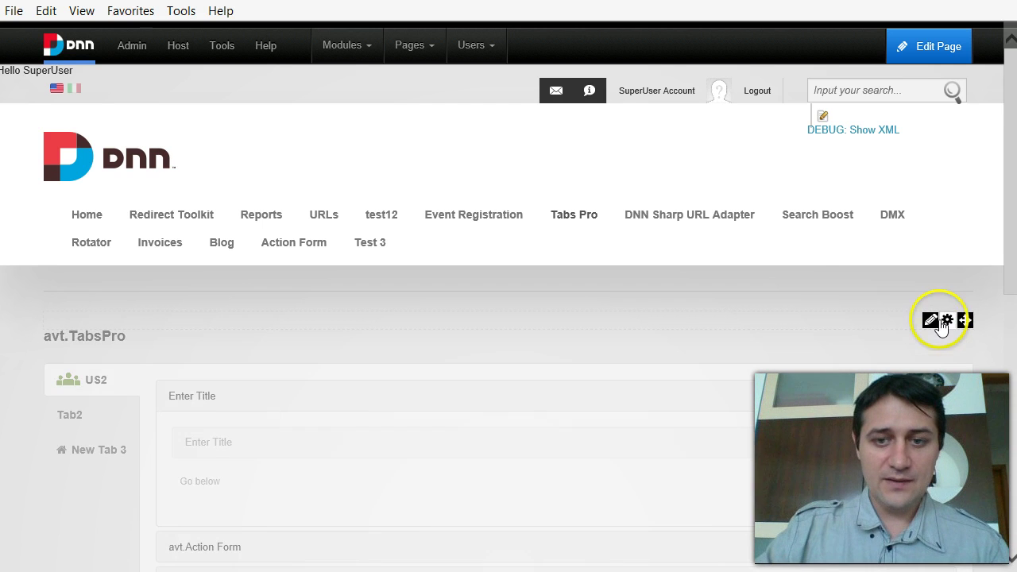
# Step: Open full-screen tab management and set the US2 item's image type to Font Awesome Icon
pyautogui.moveTo(931, 320)
pyautogui.click(897, 305)
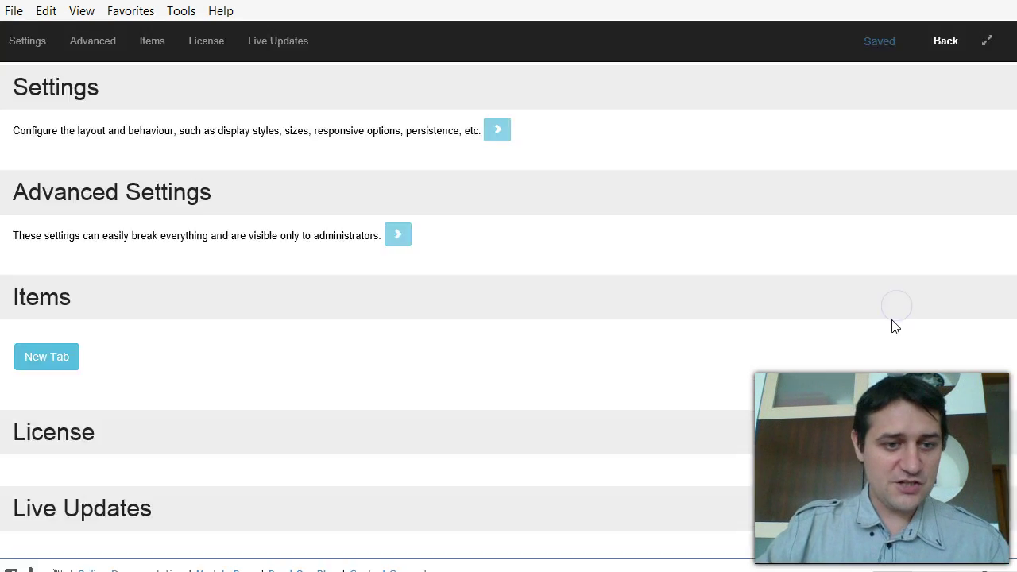
pyautogui.click(128, 352)
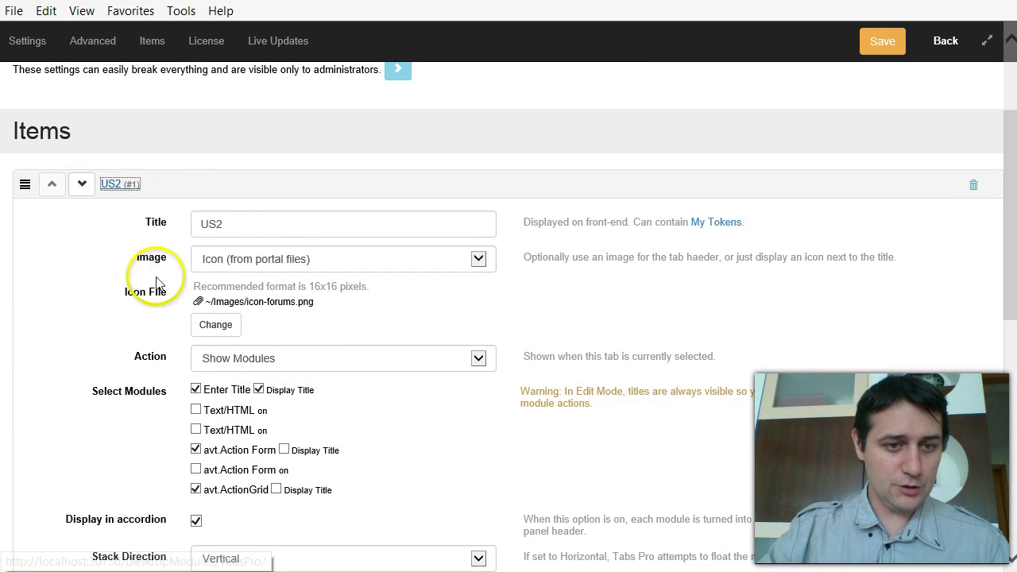
pyautogui.click(213, 332)
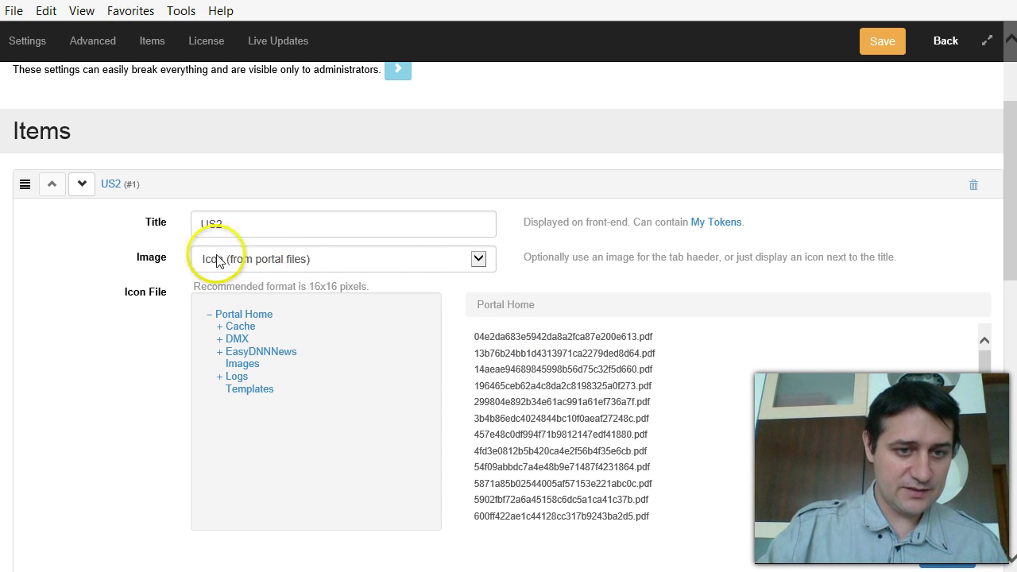
pyautogui.click(302, 276)
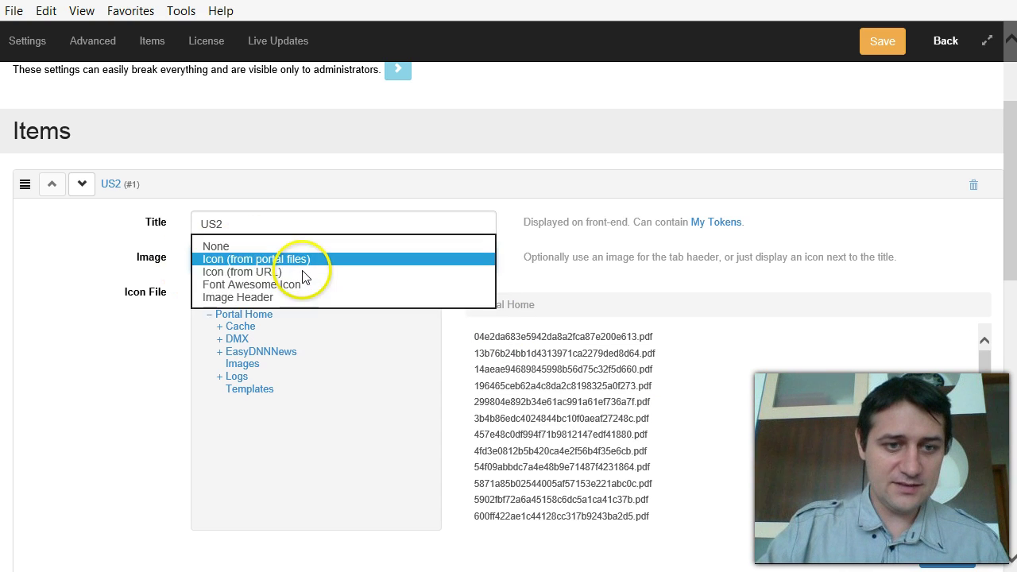
pyautogui.click(281, 284)
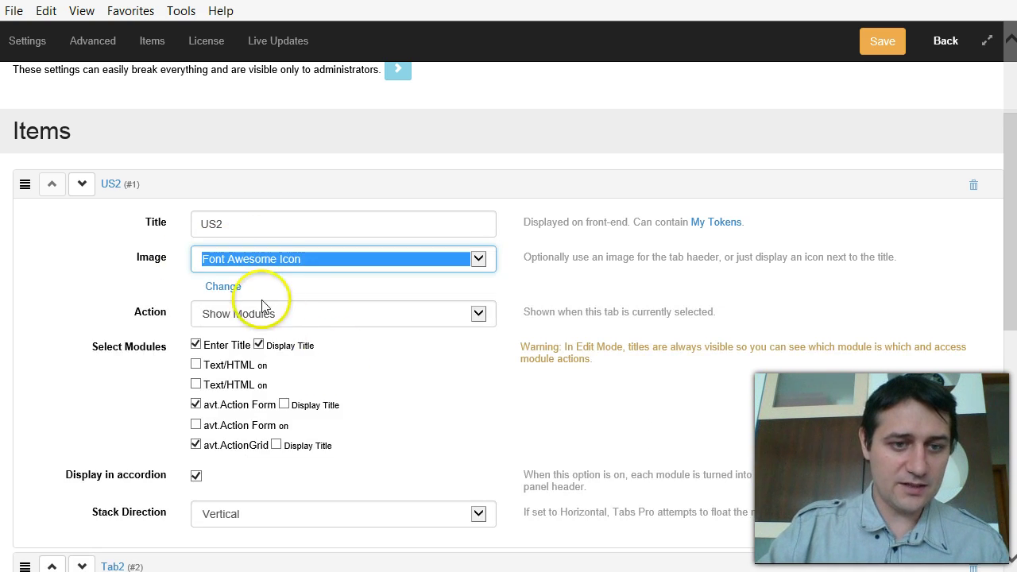
# Step: Choose the fa-question icon for the US2 tab and save the settings, returning to the page
pyautogui.click(223, 285)
pyautogui.scroll(-1, 578, 364)
pyautogui.scroll(-9, 578, 364)
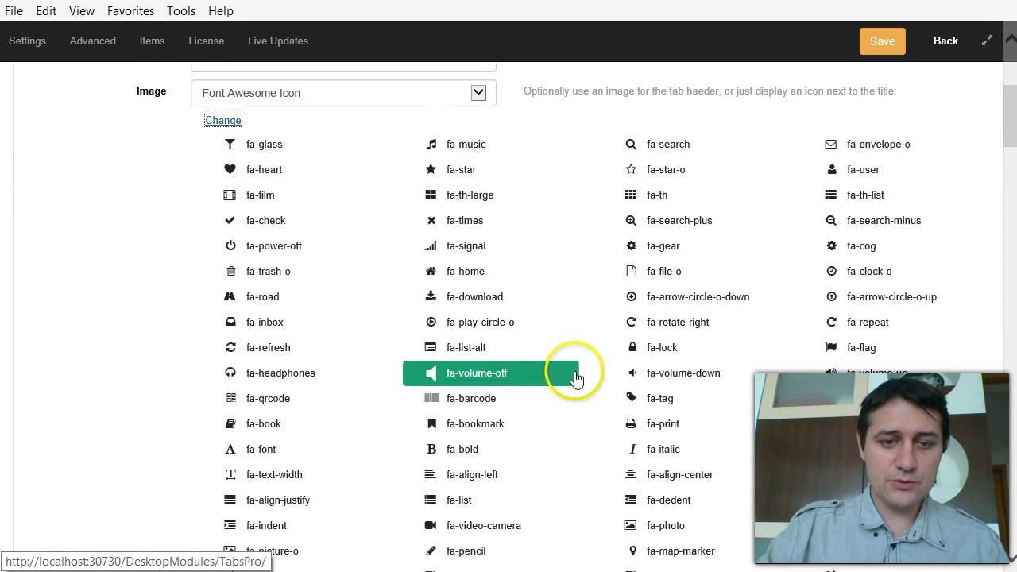
pyautogui.scroll(-5, 734, 430)
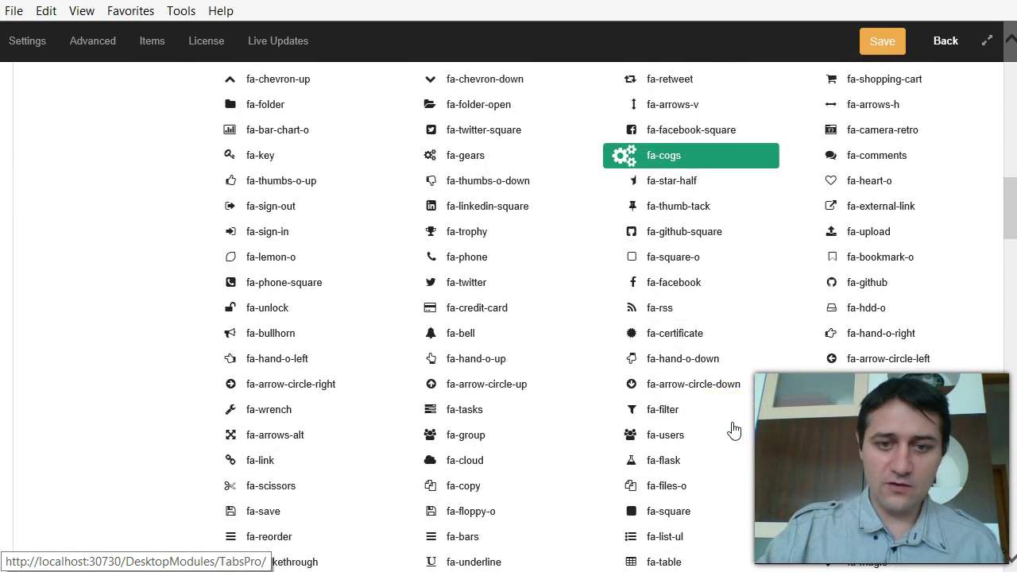
pyautogui.scroll(-8, 734, 430)
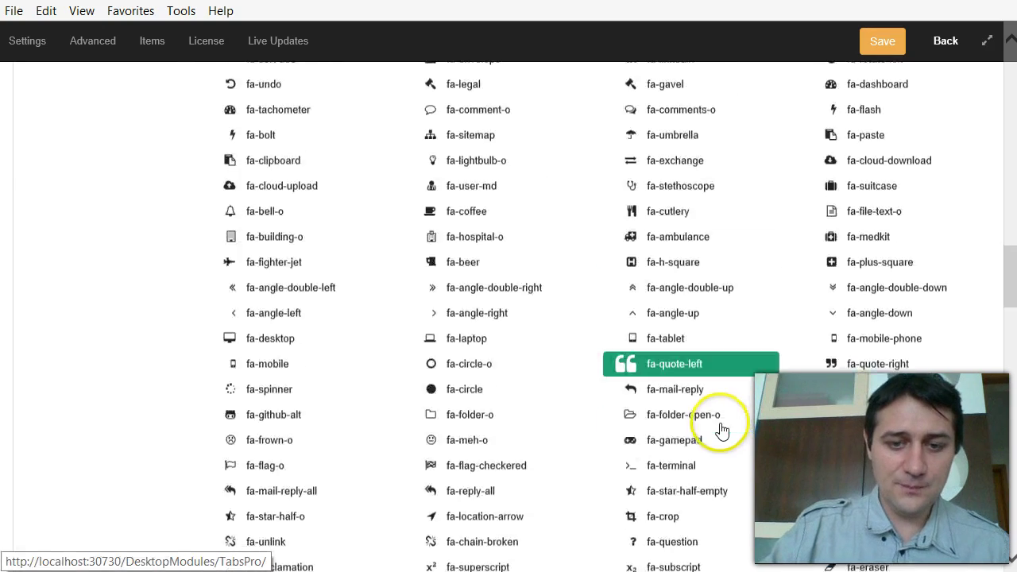
pyautogui.click(701, 426)
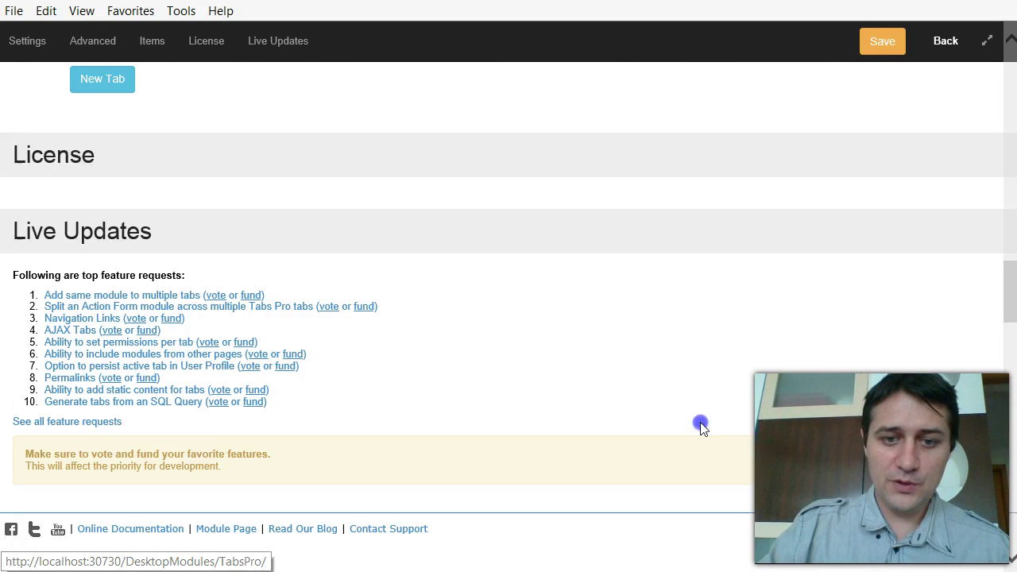
pyautogui.scroll(8, 702, 404)
pyautogui.click(881, 40)
pyautogui.click(941, 40)
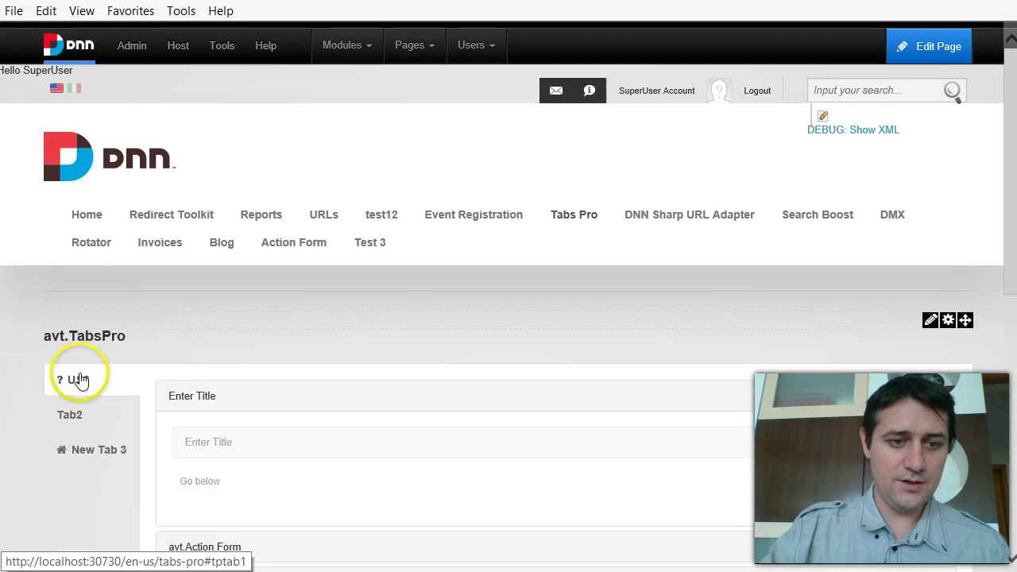
# Step: View New Tab 3 and US2 on the page, expanding the avt.Action Form and avt.ActionGrid accordion sections within US2
pyautogui.scroll(-2, 75, 371)
pyautogui.click(70, 283)
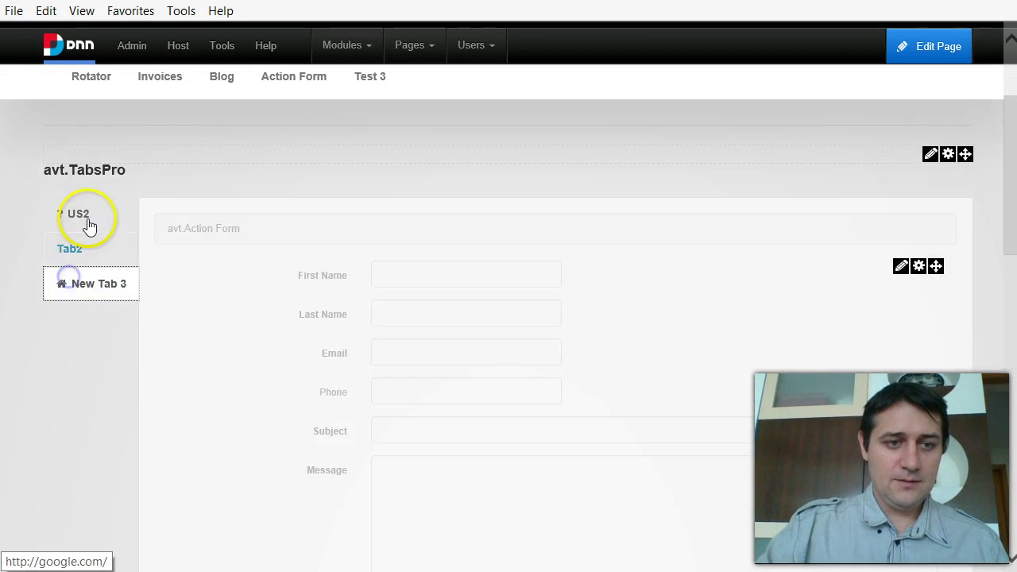
pyautogui.click(72, 216)
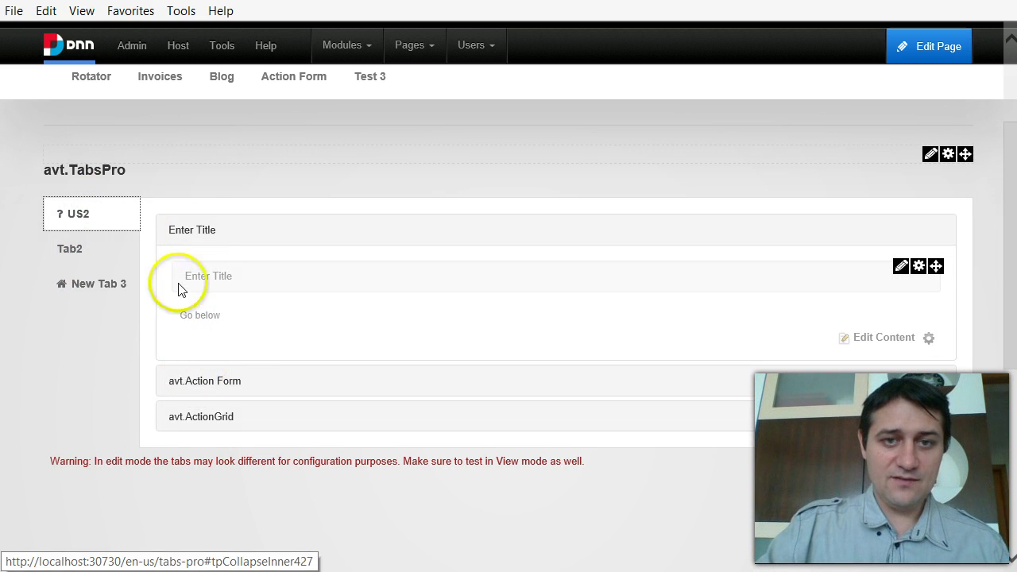
pyautogui.click(199, 385)
pyautogui.click(208, 383)
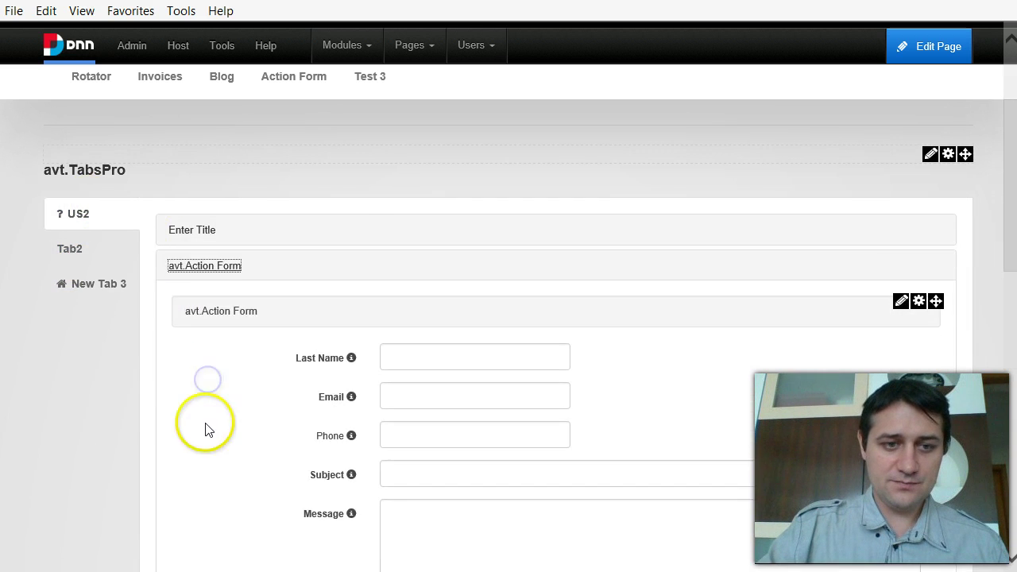
pyautogui.scroll(-8, 226, 358)
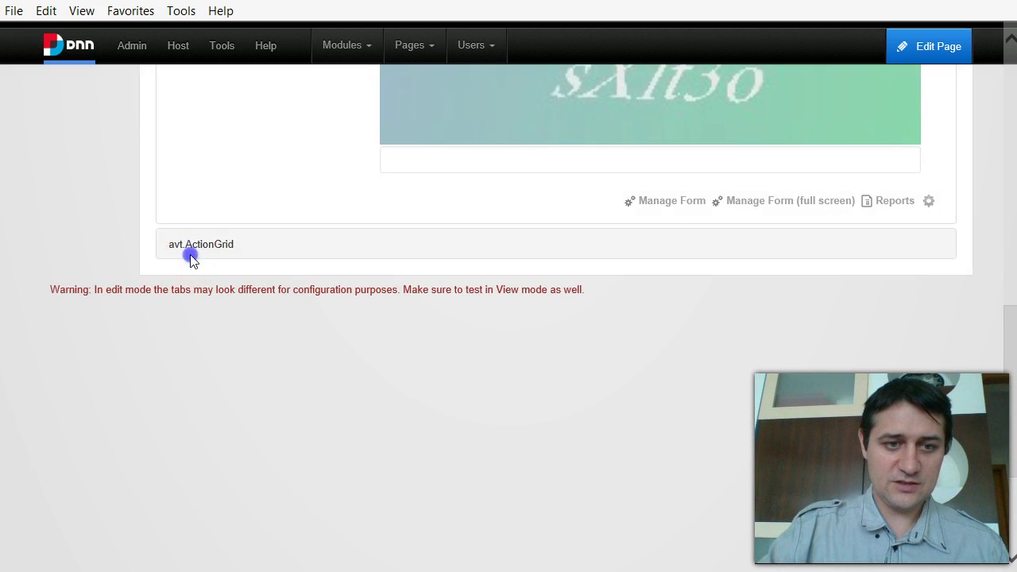
pyautogui.click(201, 246)
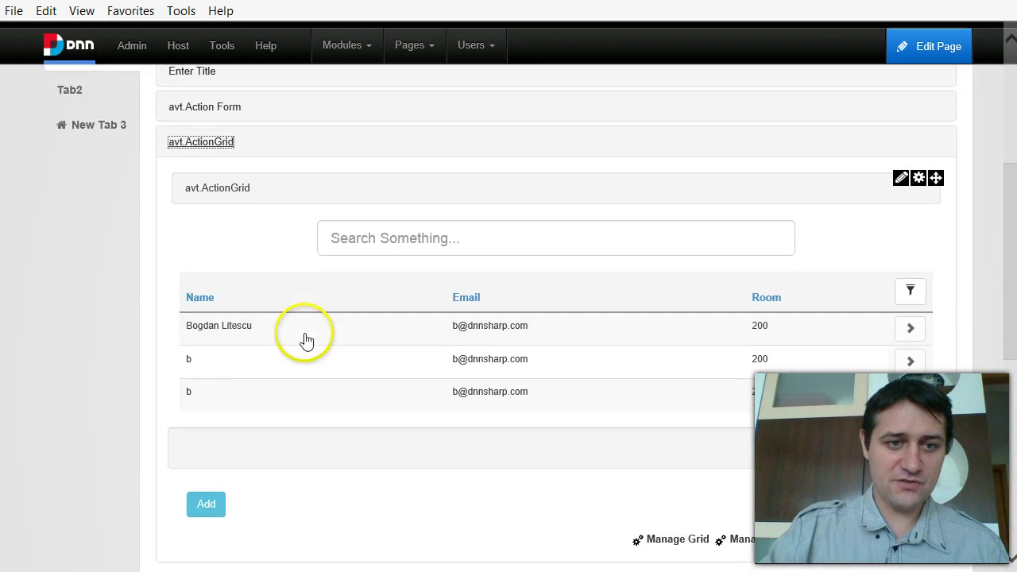
# Step: Open full-screen tab management and examine the Advanced Settings, including maximum number of tabs, jQuery and Bootstrap inclusion, container and delay
pyautogui.scroll(2, 263, 358)
pyautogui.click(193, 240)
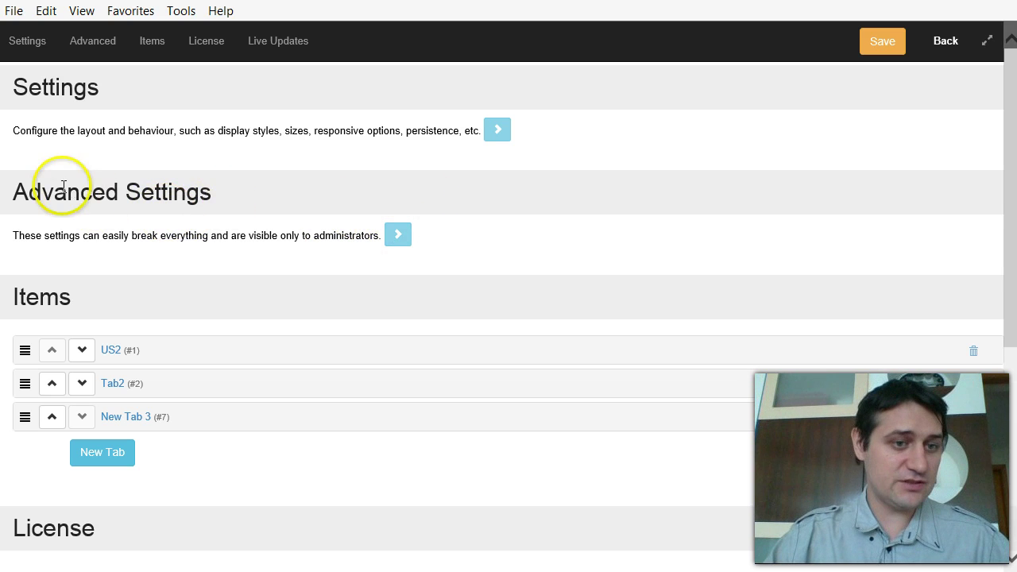
pyautogui.click(397, 236)
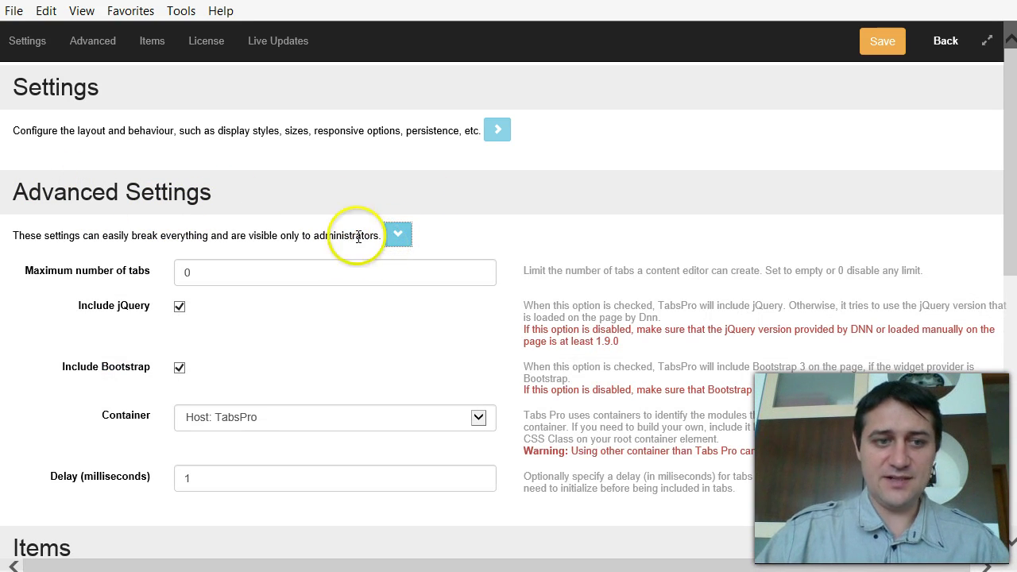
pyautogui.click(258, 266)
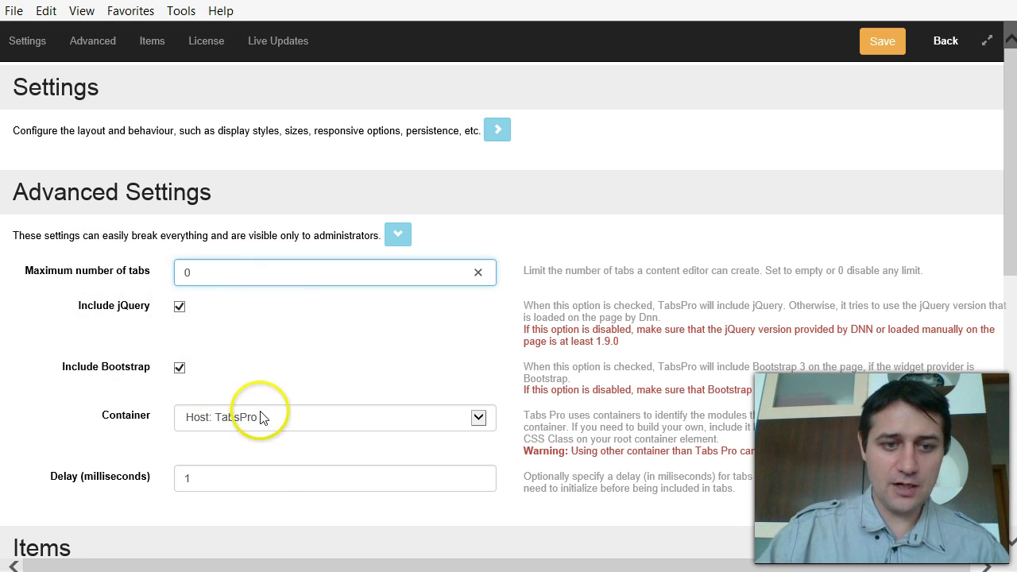
pyautogui.click(262, 475)
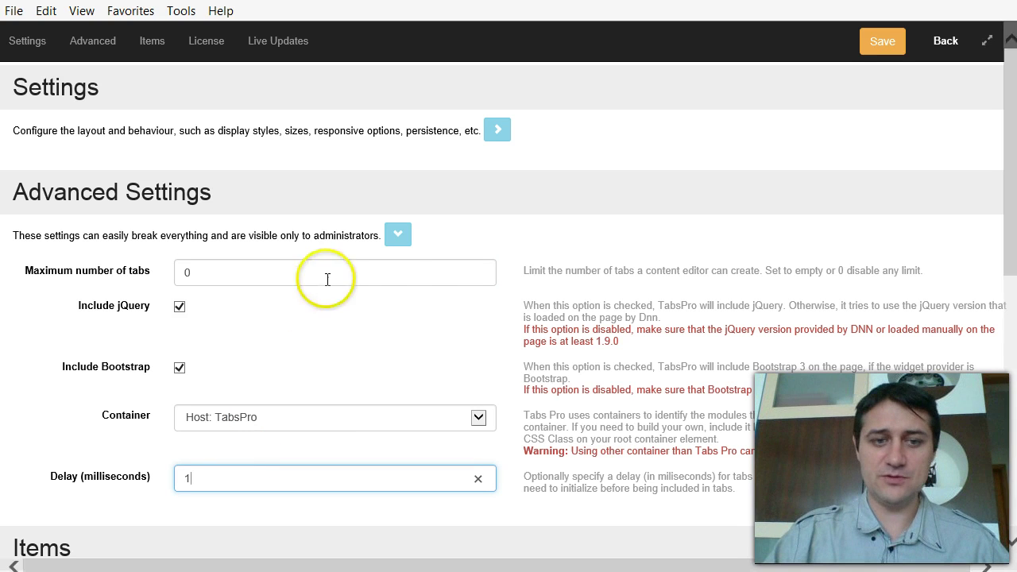
pyautogui.click(398, 238)
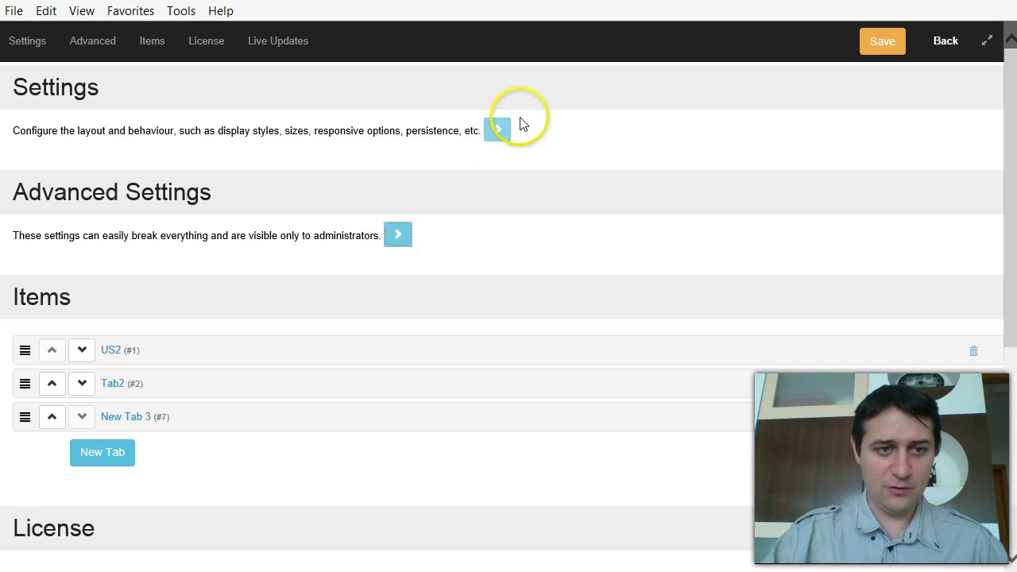
# Step: Examine the general Settings section, covering the Layout, UI Settings and Behavior options, and collapse it again
pyautogui.click(498, 130)
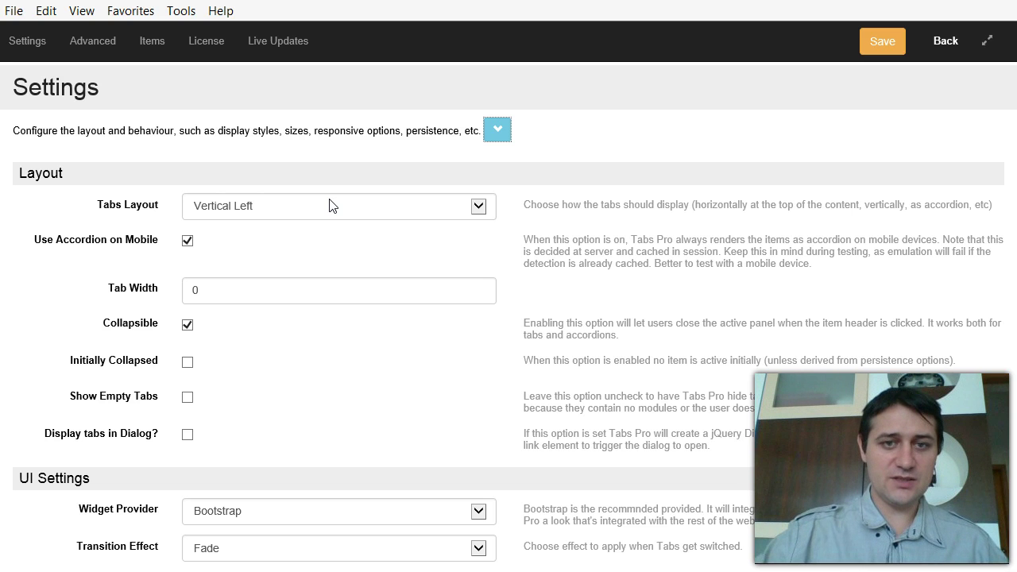
pyautogui.scroll(-2, 332, 313)
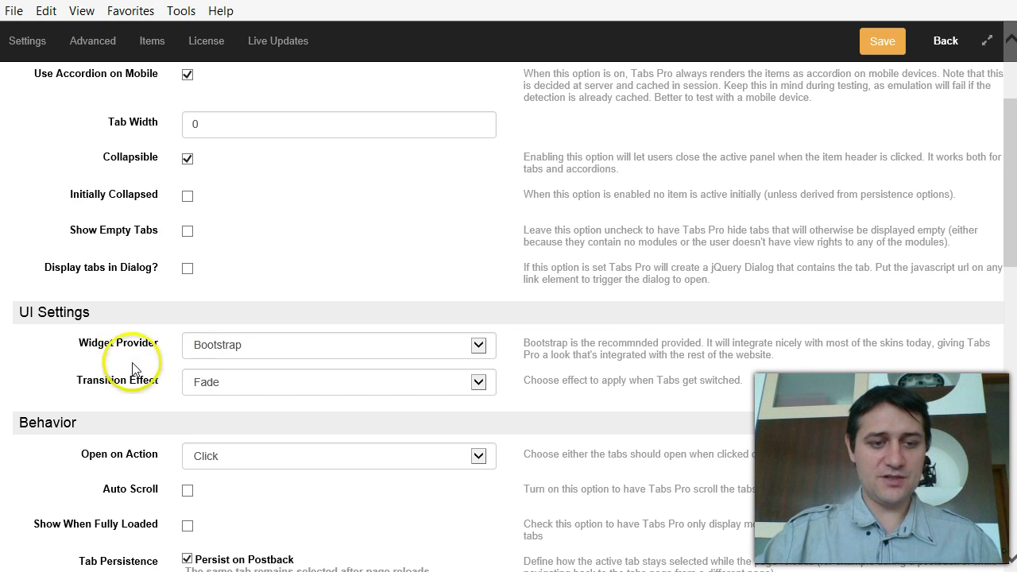
pyautogui.scroll(-2, 135, 362)
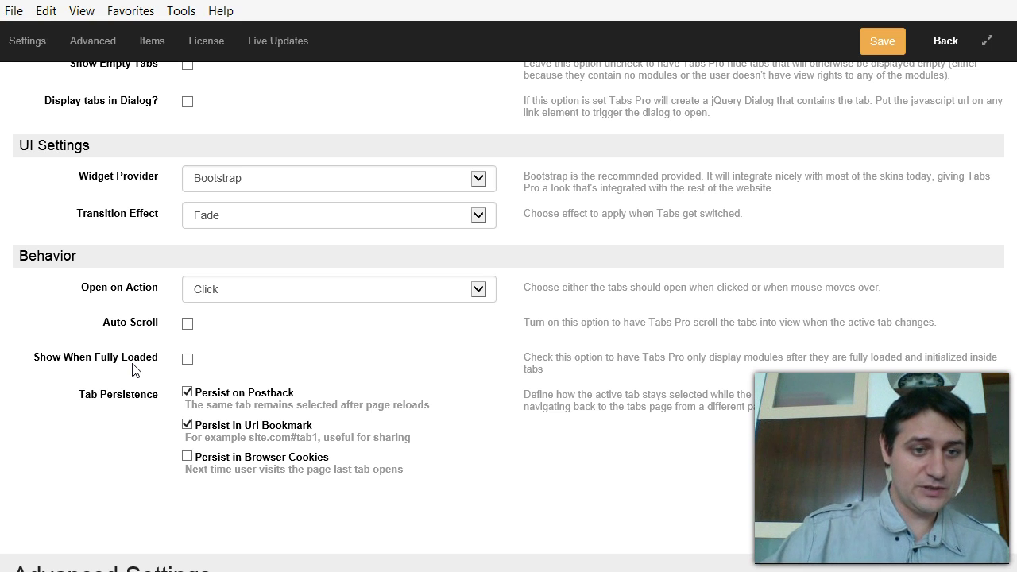
pyautogui.scroll(-2, 134, 370)
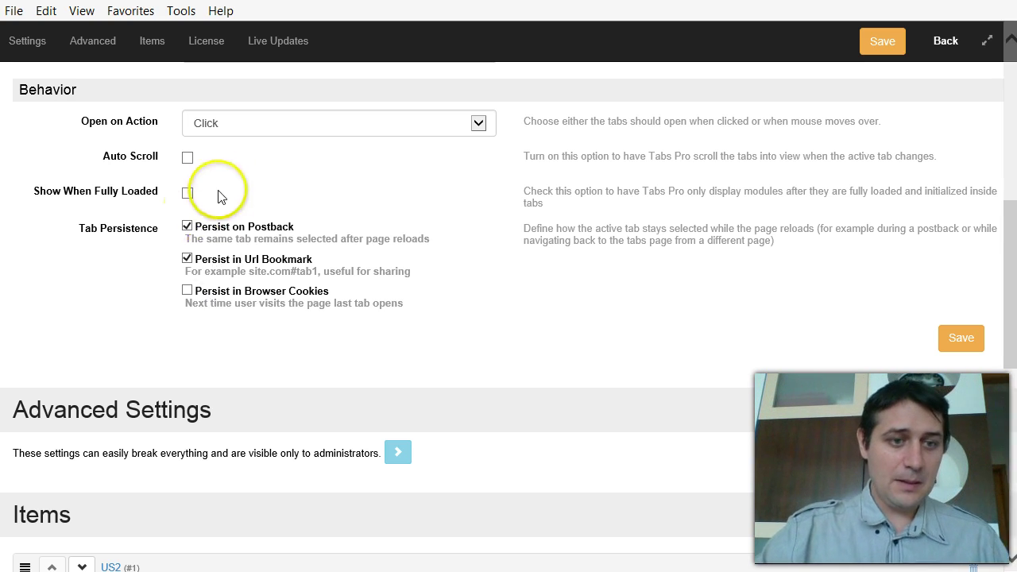
pyautogui.click(214, 164)
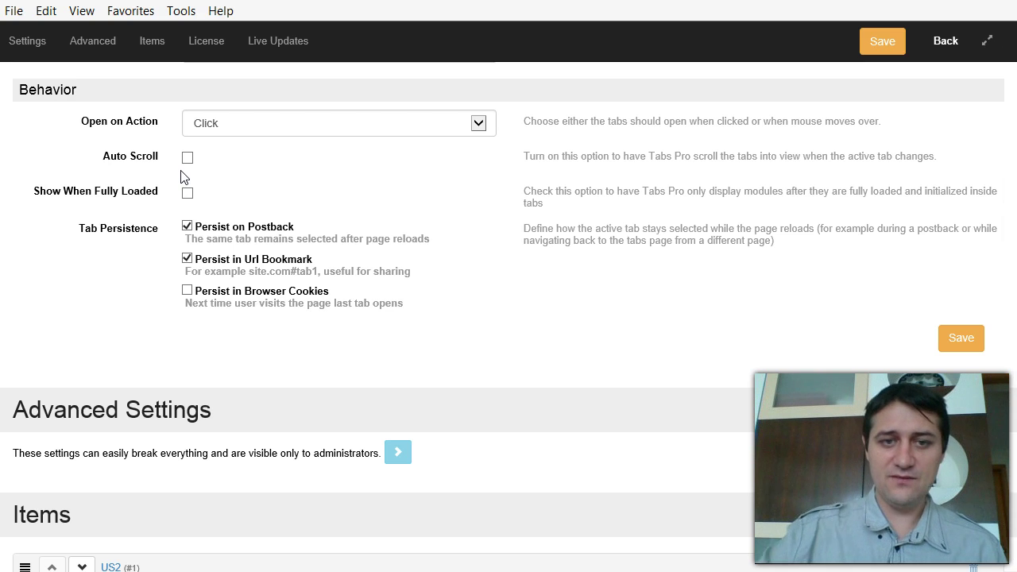
pyautogui.scroll(10, 262, 191)
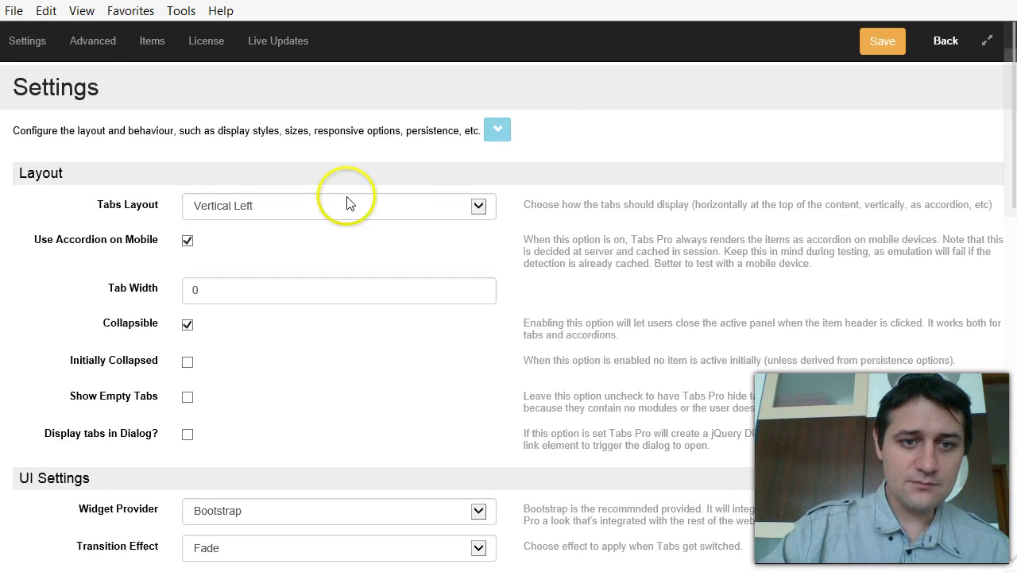
pyautogui.click(507, 129)
# Step: Add a blank tab item and review its image types, action, module selection, accordion and stack direction options
pyautogui.scroll(-1, 281, 338)
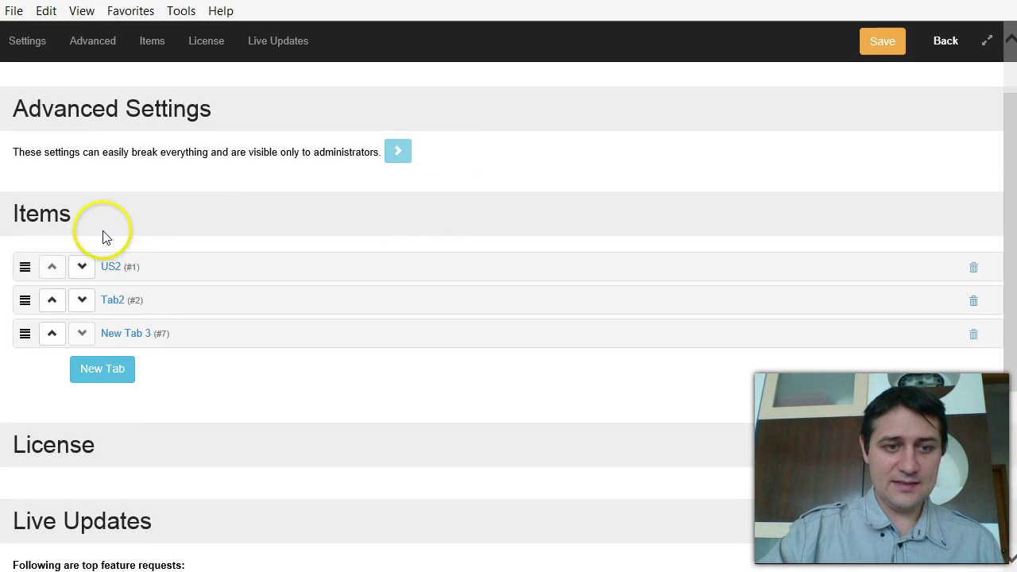
pyautogui.click(88, 367)
pyautogui.moveTo(21, 367); pyautogui.dragTo(83, 367)
pyautogui.scroll(-1, 449, 413)
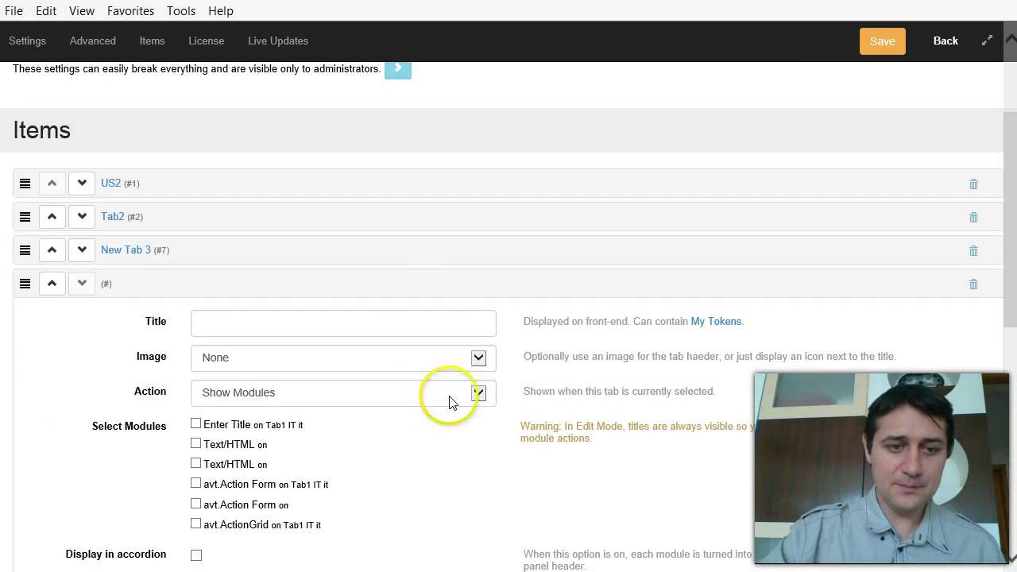
pyautogui.scroll(-1, 273, 449)
pyautogui.scroll(-1, 273, 449)
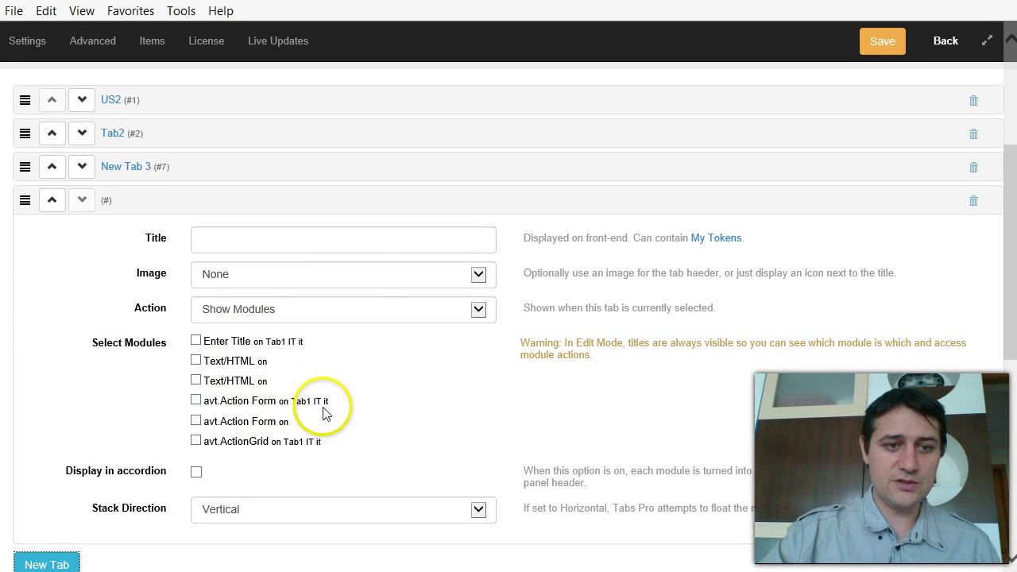
pyautogui.click(359, 275)
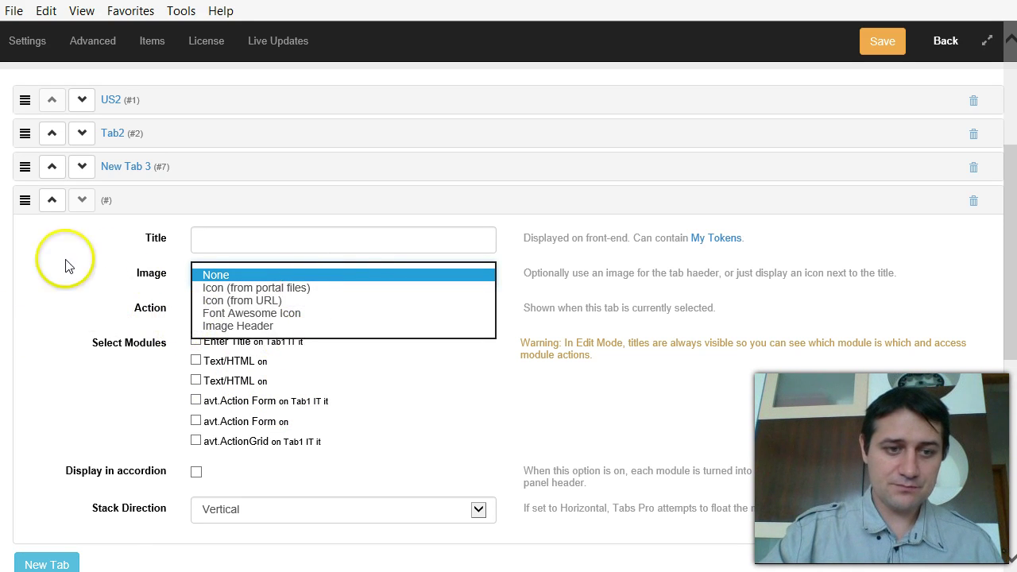
pyautogui.click(76, 322)
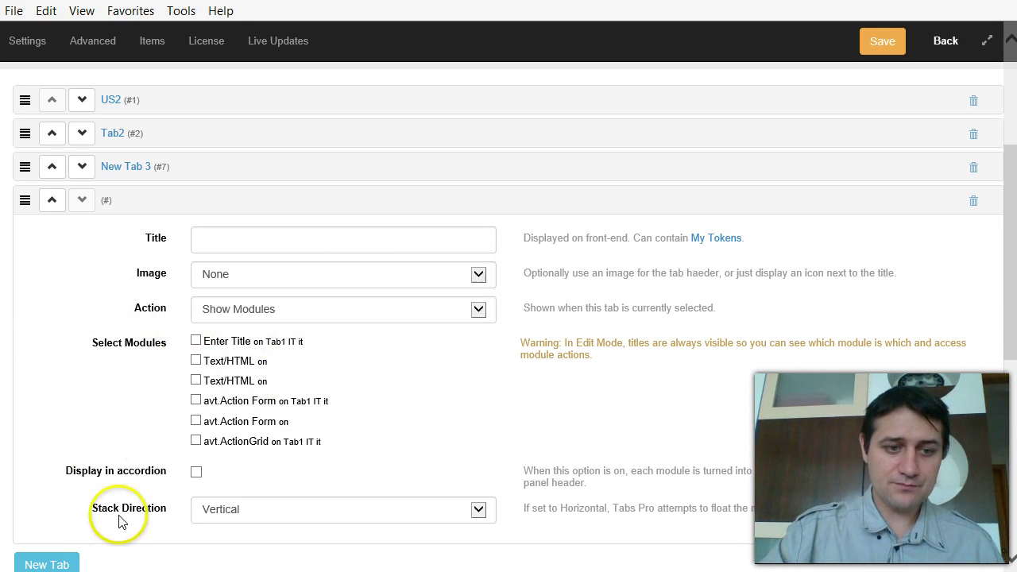
pyautogui.click(107, 201)
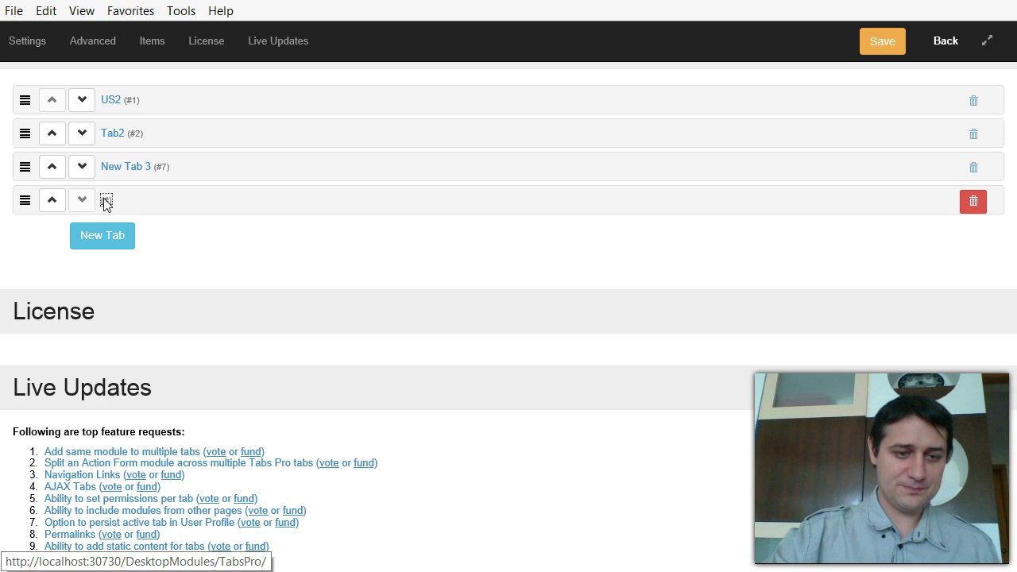
# Step: Leave tab management without saving the changes and close the page's edit mode
pyautogui.click(942, 43)
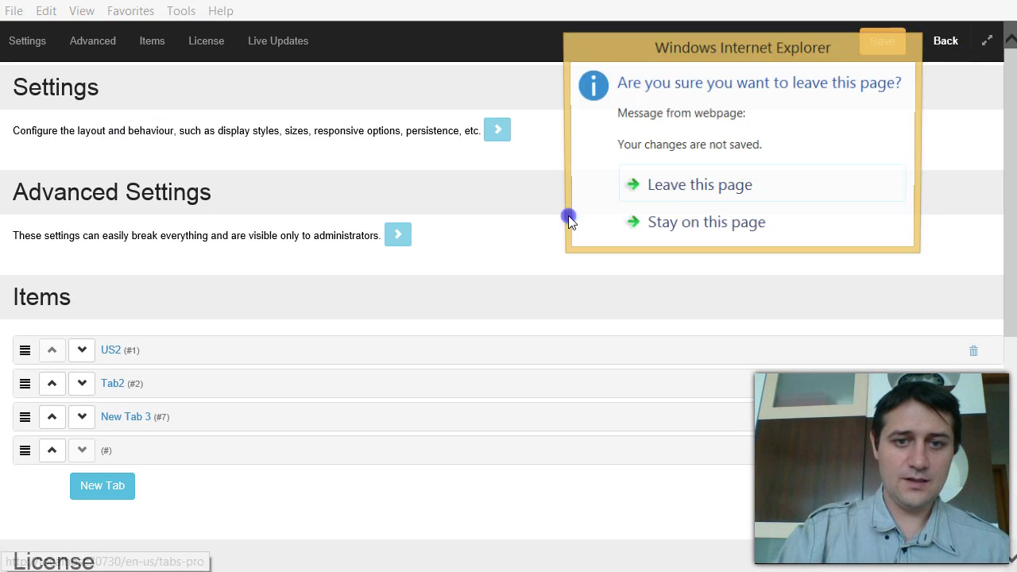
pyautogui.click(725, 187)
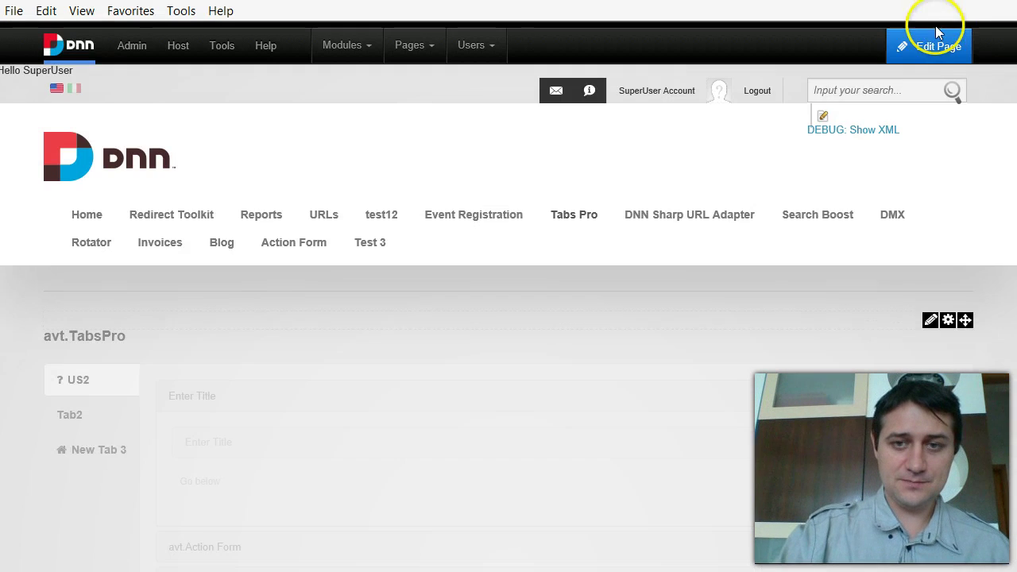
pyautogui.moveTo(933, 43)
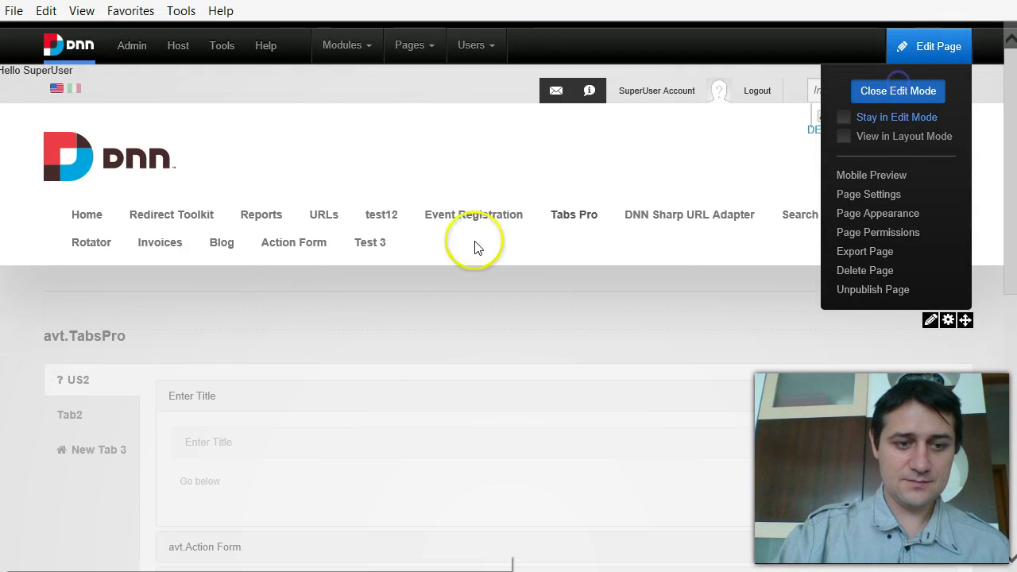
# Step: View the New Tab 3 contact form and the US2 tab outside edit mode, expanding the avt.Action Form section
pyautogui.click(96, 435)
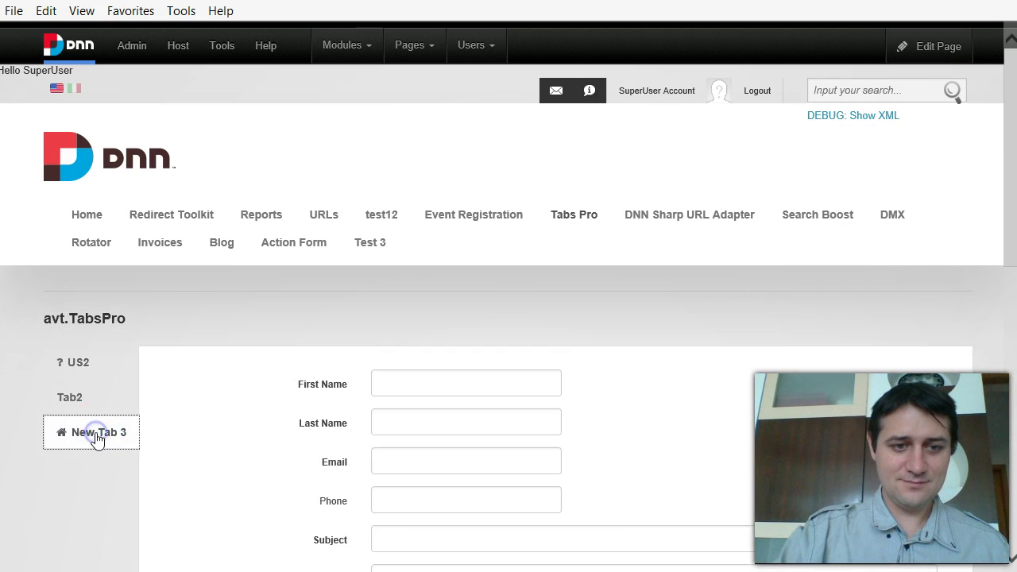
pyautogui.scroll(-6, 307, 425)
pyautogui.scroll(8, 307, 424)
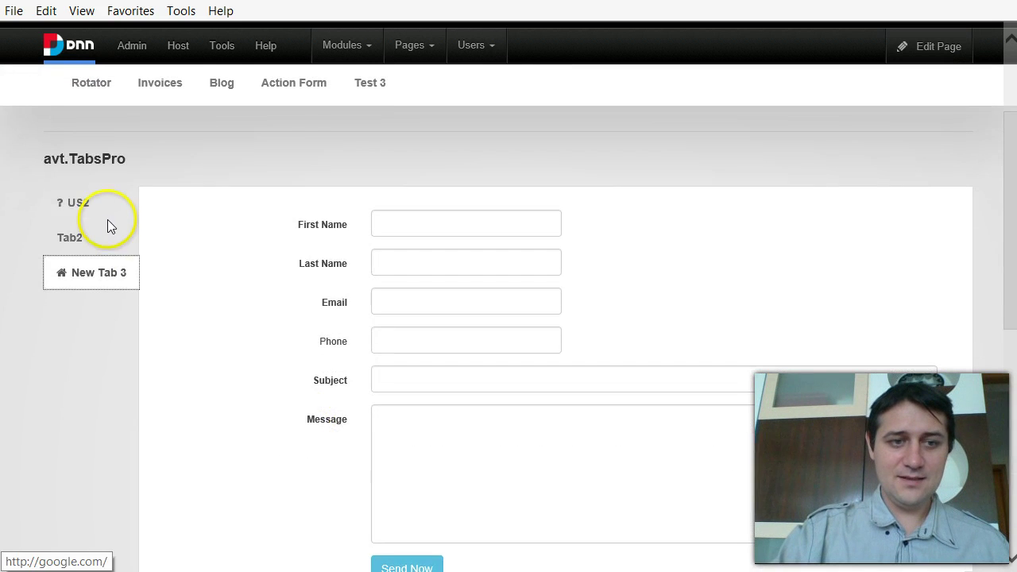
pyautogui.click(79, 205)
pyautogui.click(209, 317)
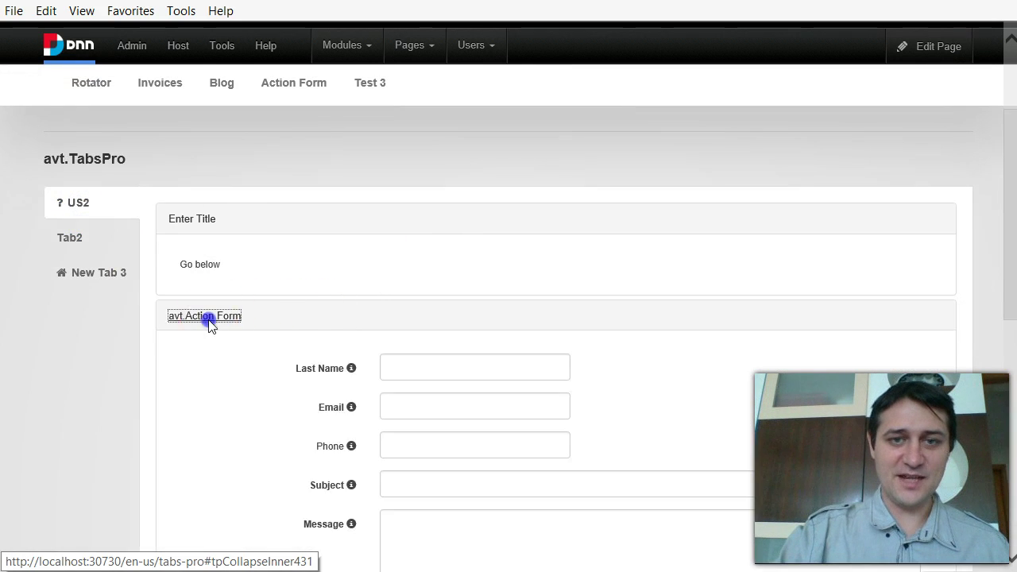